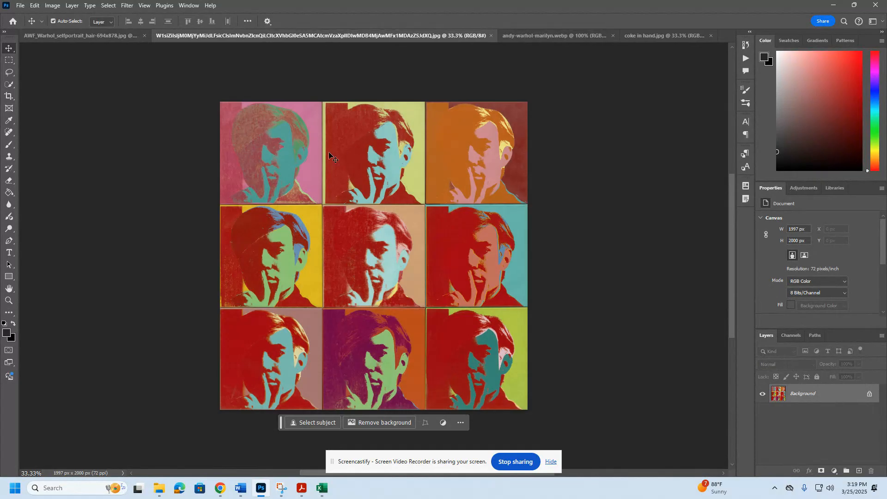
Review the Andy Warhol reference images and the hand photo note in Word, and return to coke in hand.jpg in Photoshop.
left_click(535, 41)
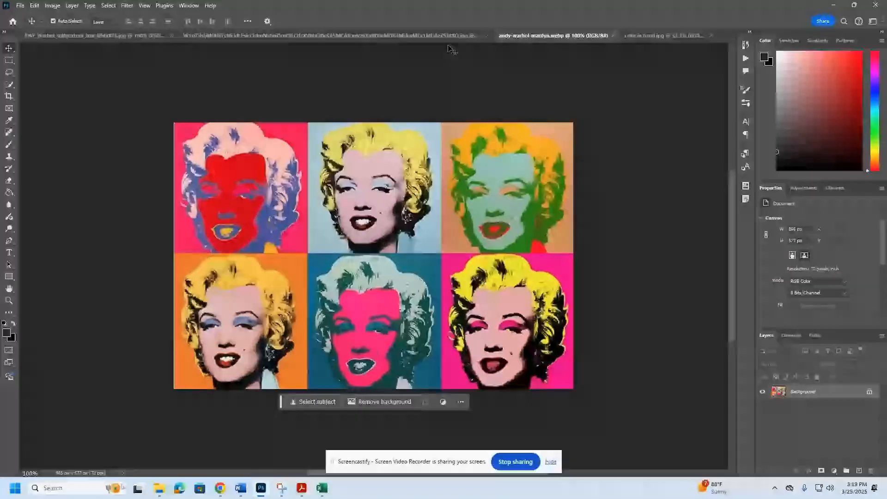
key("ctrl+shift+Tab")
left_click(528, 37)
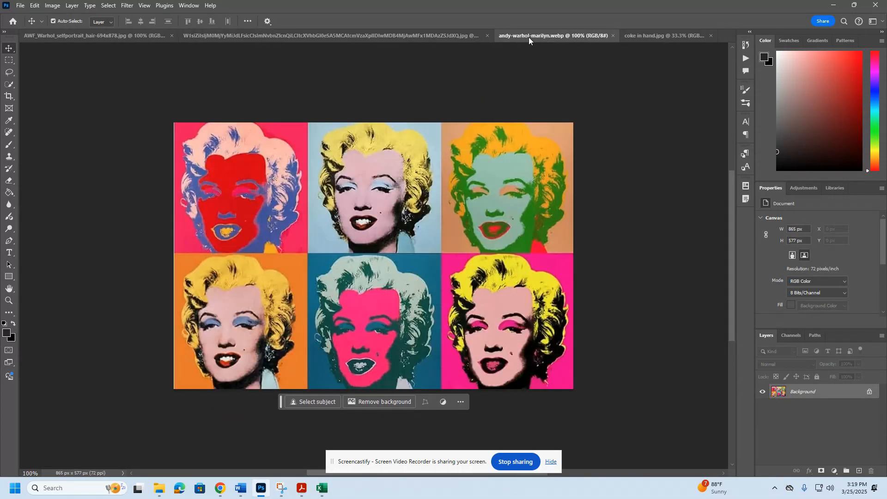
left_click(649, 37)
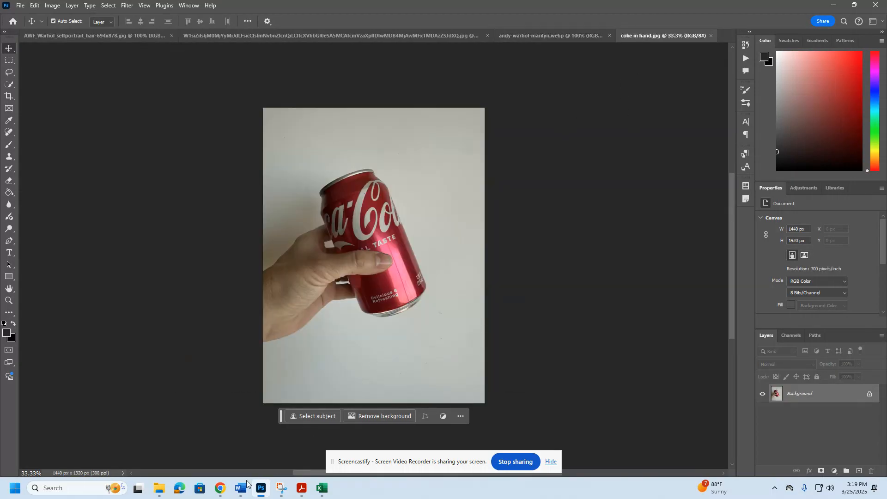
left_click(171, 459)
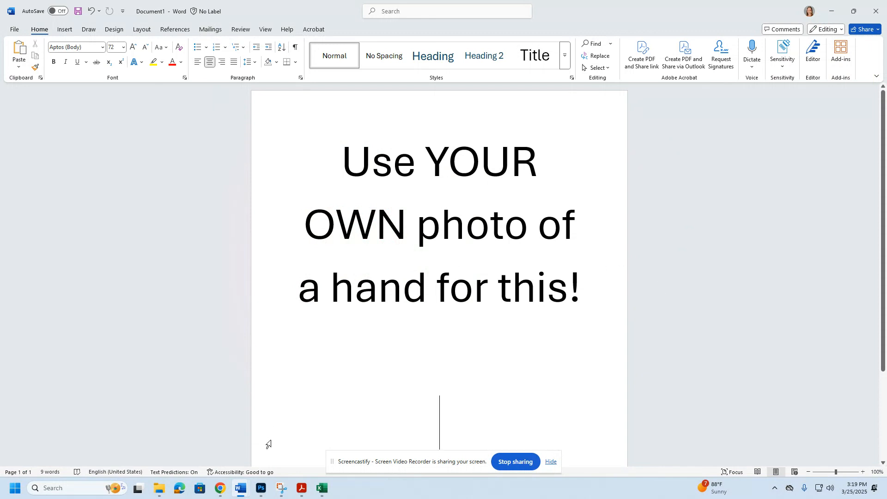
left_click(260, 490)
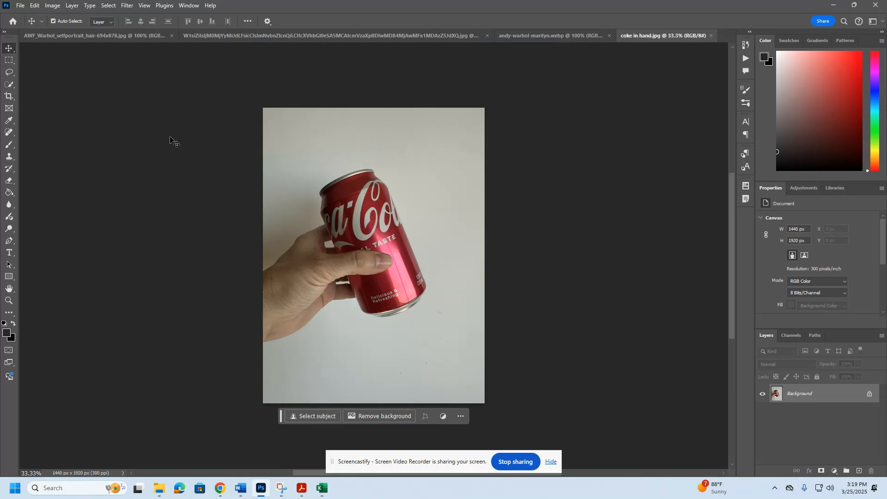
Apply the automatic Levels correction to the coke in hand.jpg photo.
left_click(52, 6)
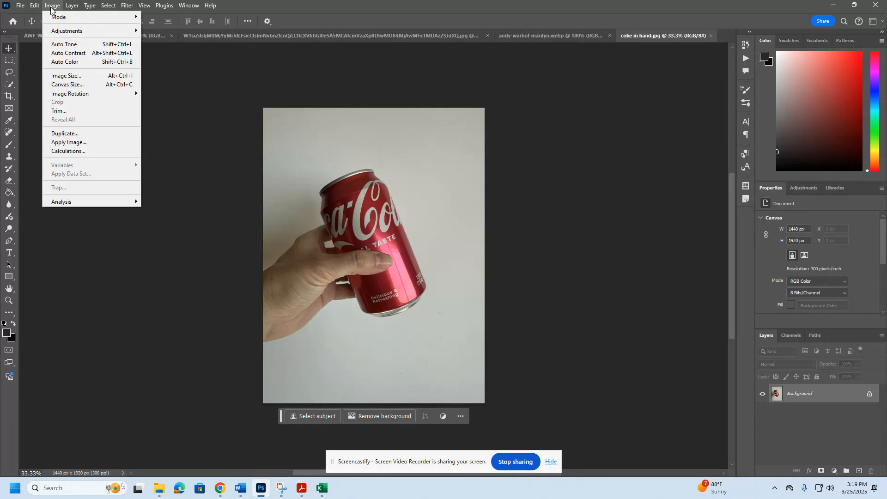
mouse_move(68, 32)
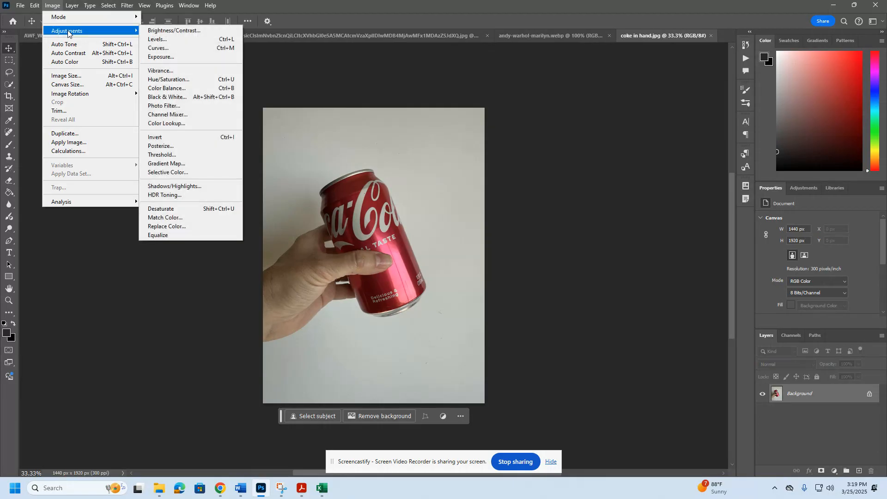
left_click(157, 40)
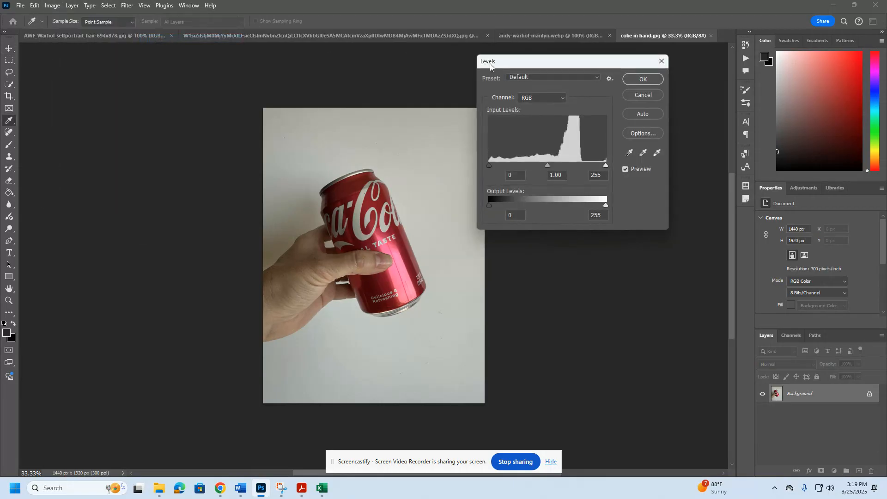
left_click(650, 114)
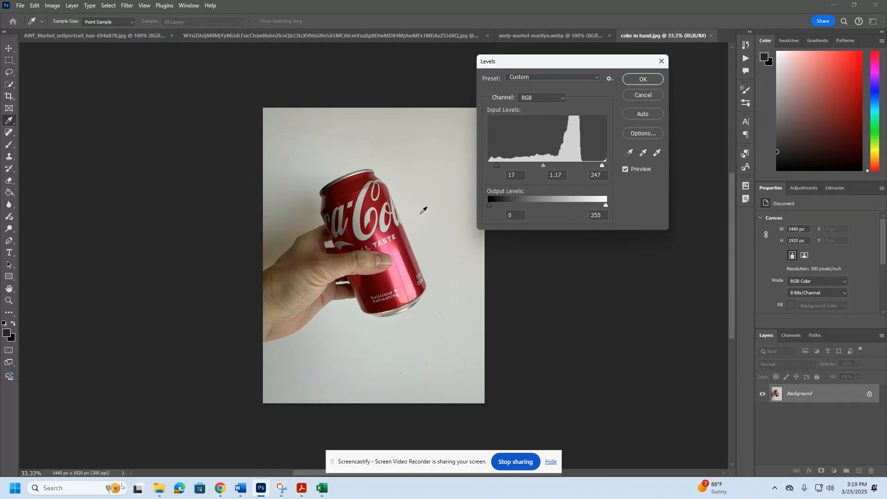
left_click(642, 79)
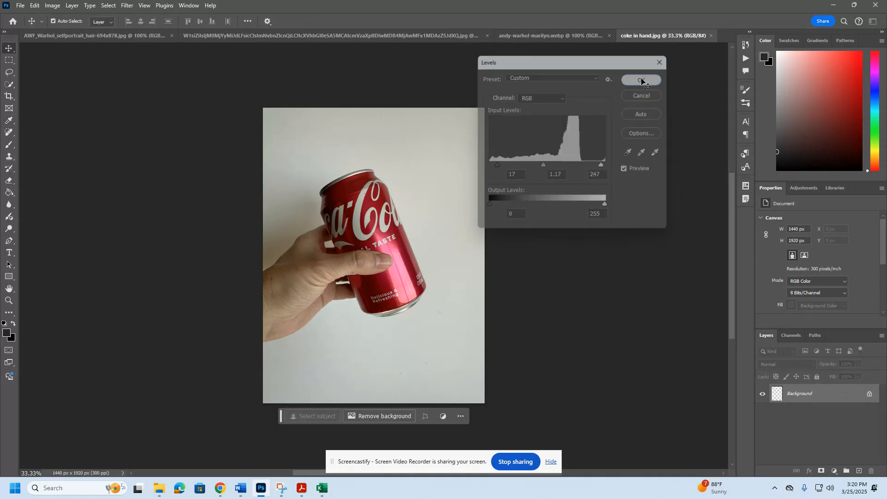
key("v")
Adjust the photo's brightness to 26 and contrast to 11.
left_click(53, 6)
mouse_move(54, 30)
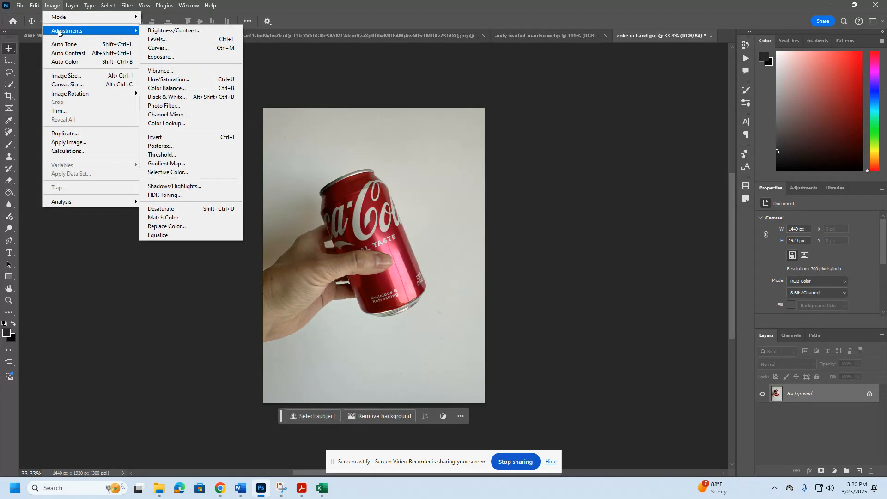
left_click(178, 28)
left_click_drag(551, 98, 555, 124)
left_click(595, 109)
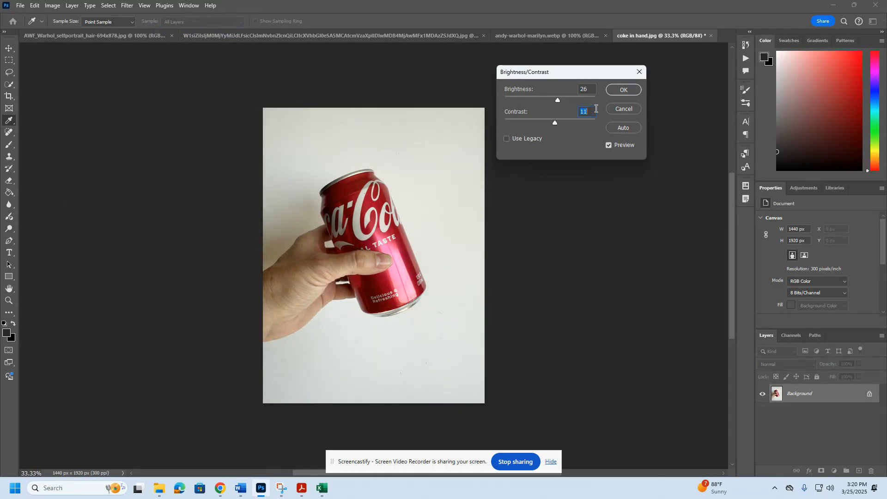
left_click(619, 91)
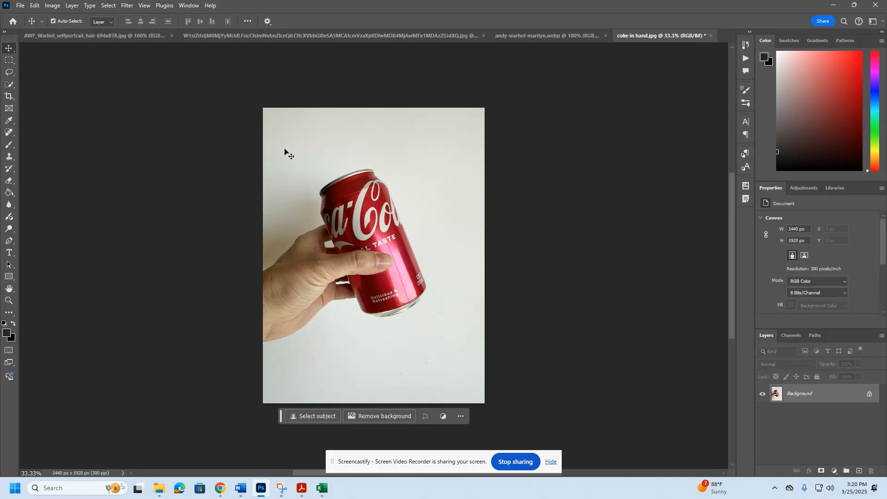
Remove the background around the hand and can, and add a vector mask to the layer with the Magic Wand tool active.
left_click(365, 416)
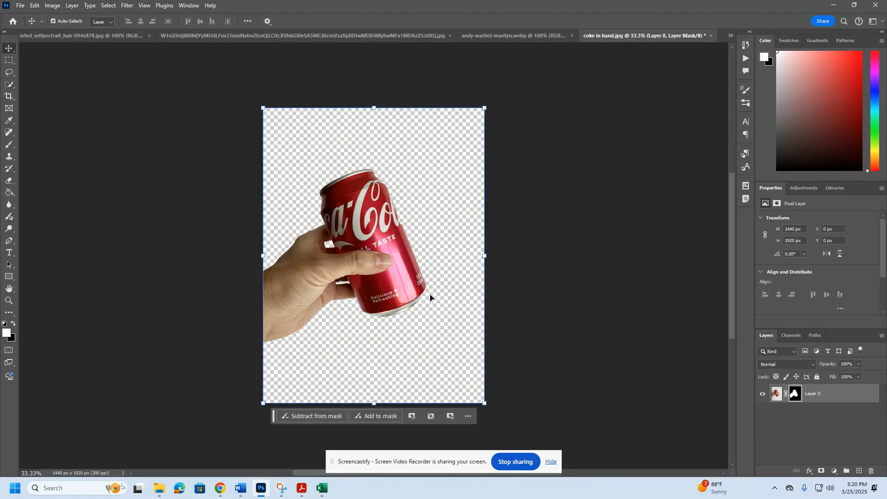
left_click(10, 86)
right_click(11, 87)
left_click(49, 99)
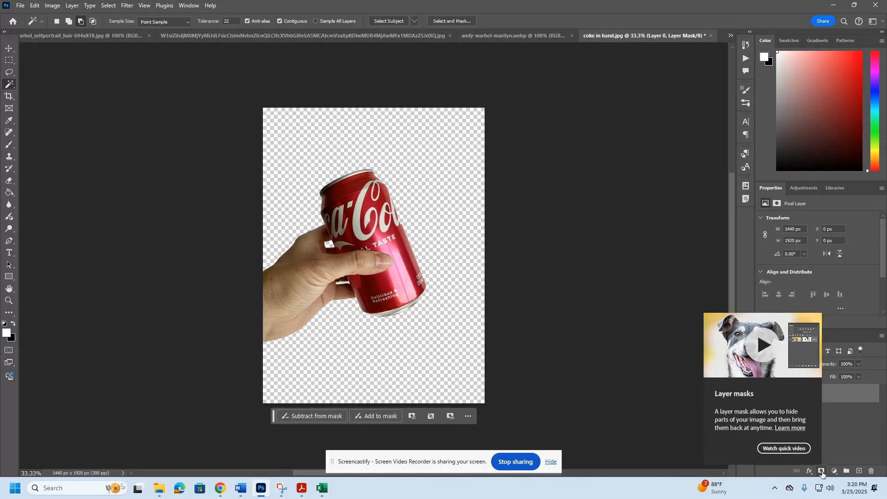
left_click(821, 471)
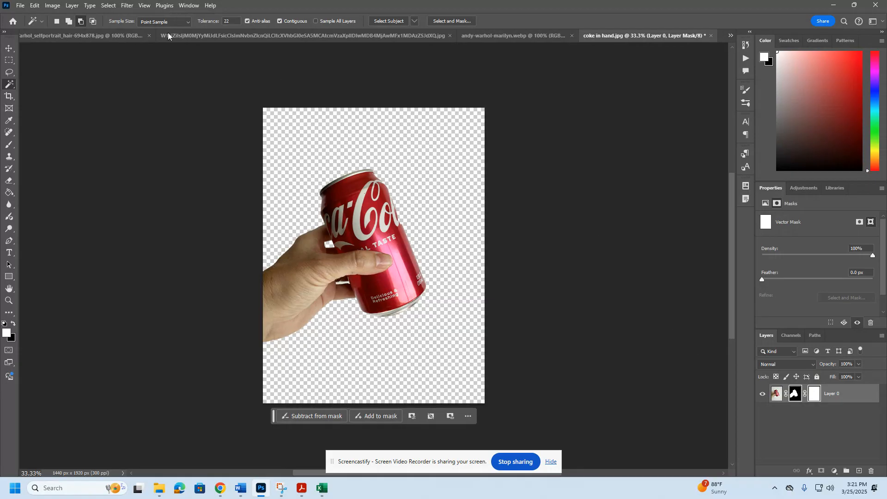
Add a Gradient Map adjustment layer above the hand photo and expand its Blues gradient presets.
left_click(73, 7)
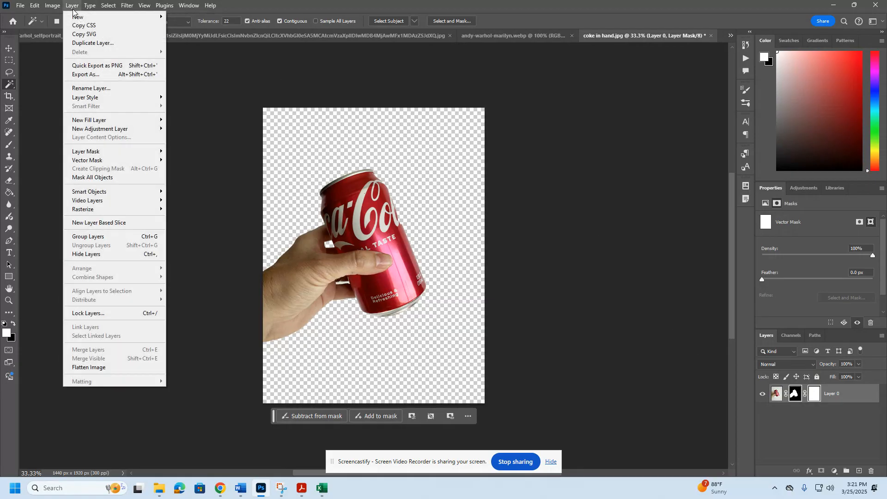
mouse_move(91, 131)
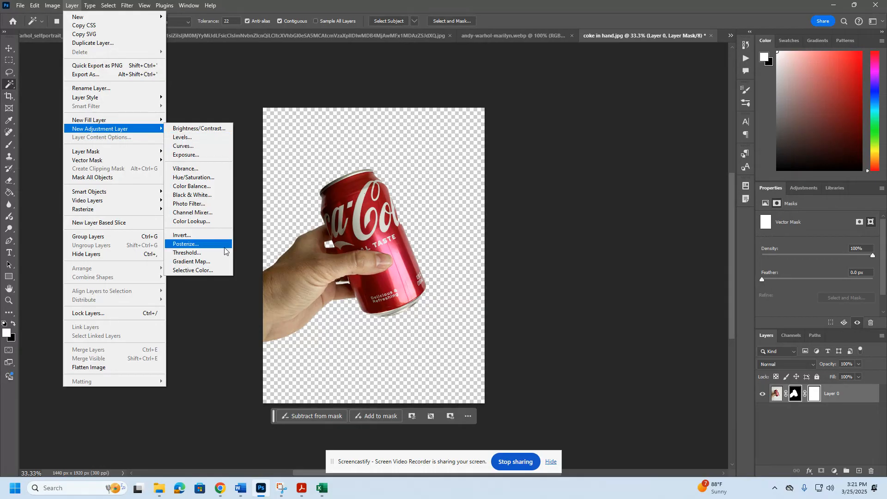
left_click(208, 262)
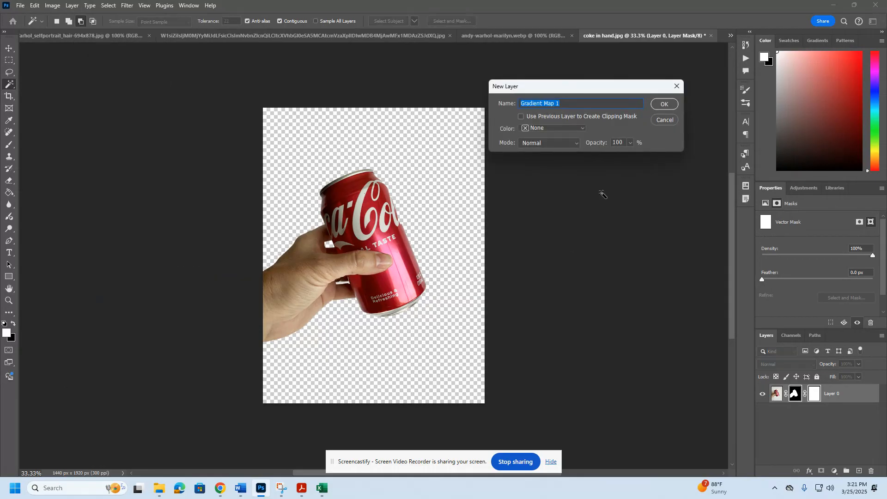
left_click(660, 106)
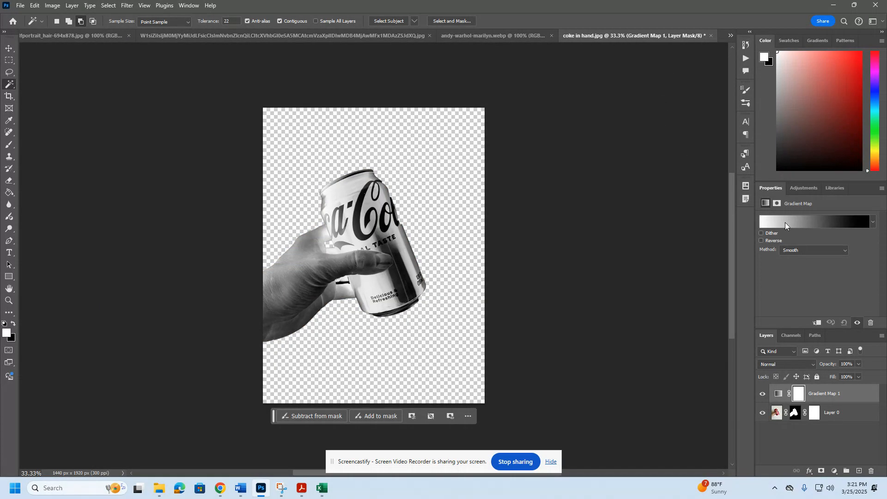
left_click(872, 224)
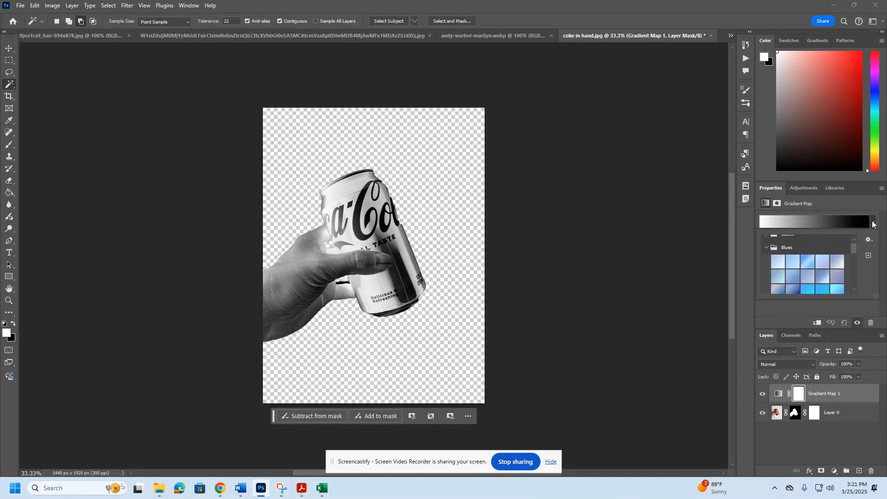
left_click(767, 248)
scroll(771, 261, "up", 1)
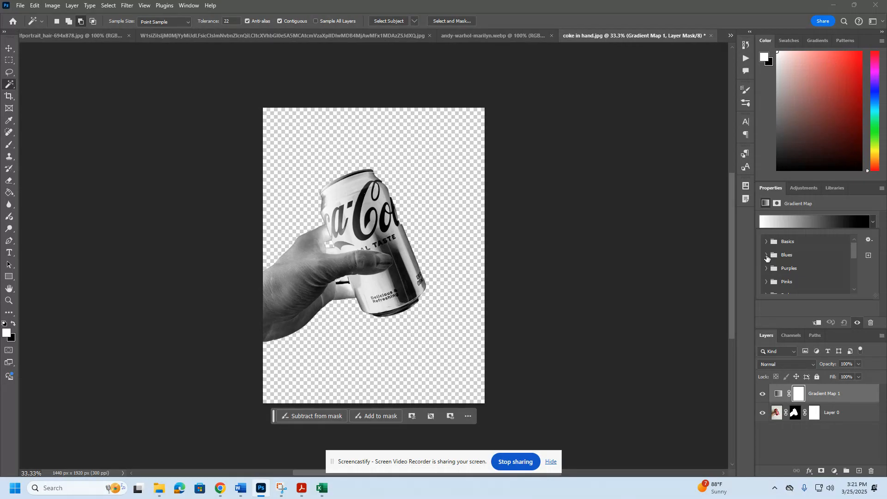
left_click(766, 254)
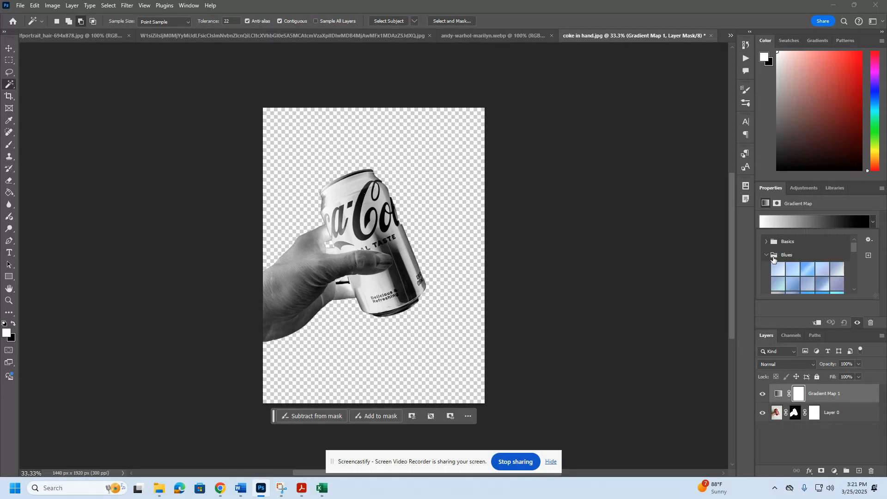
Try several of the paler Blues presets on the gradient map.
left_click(789, 270)
left_click(791, 270)
left_click(807, 270)
left_click(822, 270)
left_click(836, 275)
left_click(837, 285)
left_click(823, 286)
left_click(806, 287)
left_click(794, 288)
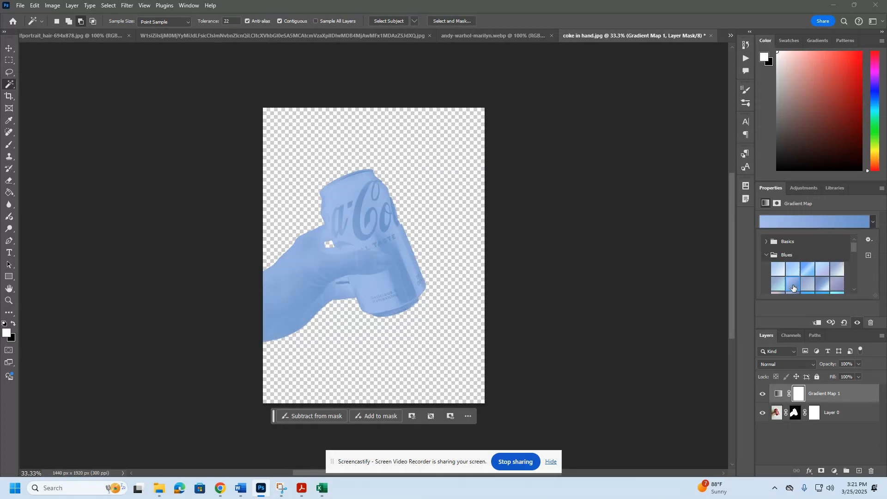
Apply the bright blue-to-cyan preset from the Blues group to the gradient map.
scroll(793, 288, "down", 1)
left_click(808, 289)
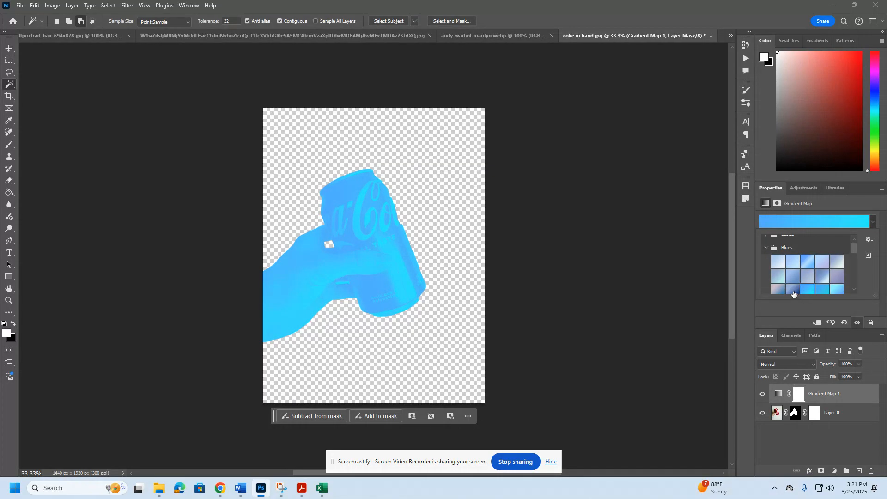
left_click(792, 289)
left_click(806, 291)
scroll(716, 291, "down", 1)
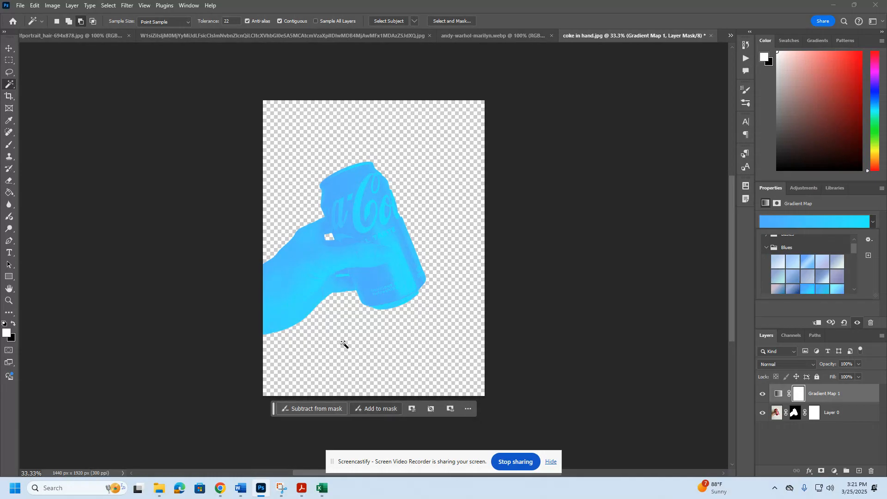
Select the hand and can as the subject and invert the selection to cover the background.
left_click(107, 6)
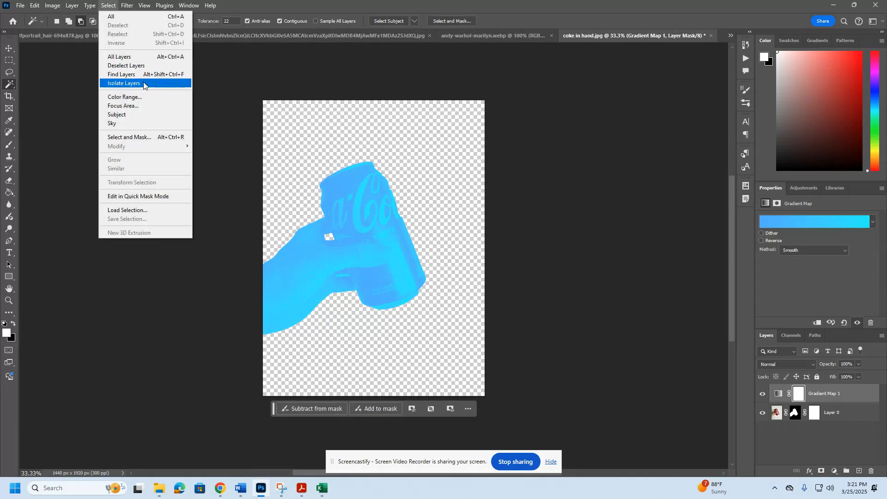
left_click(135, 116)
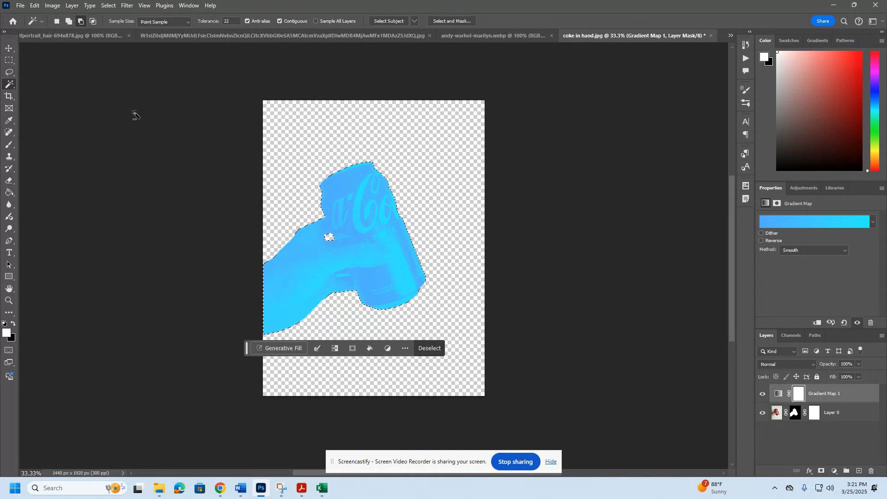
left_click(109, 5)
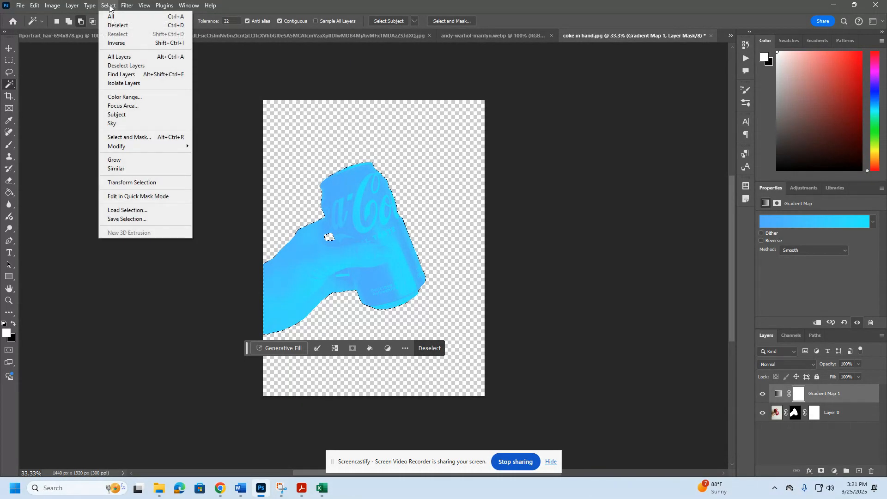
left_click(116, 40)
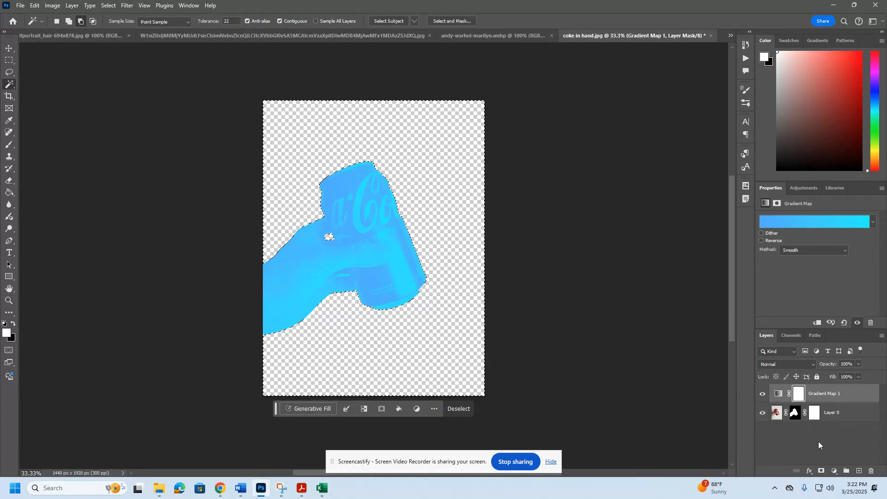
Fill the selected background with a bright pink Solid Color layer, using colour ef14c3.
left_click(834, 472)
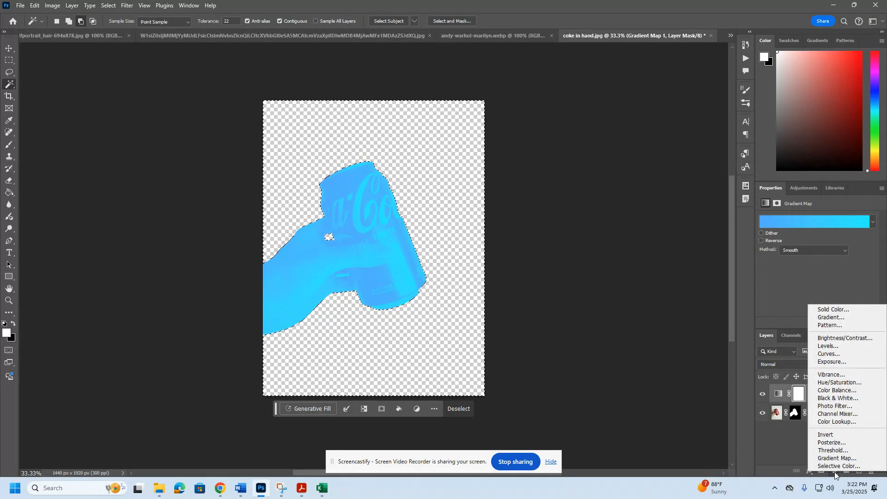
left_click(832, 309)
mouse_move(574, 213)
left_mouse_down()
mouse_move(574, 111)
mouse_move(577, 119)
mouse_move(541, 137)
mouse_move(544, 114)
mouse_move(559, 112)
mouse_move(527, 146)
mouse_move(513, 136)
mouse_move(557, 118)
left_mouse_up()
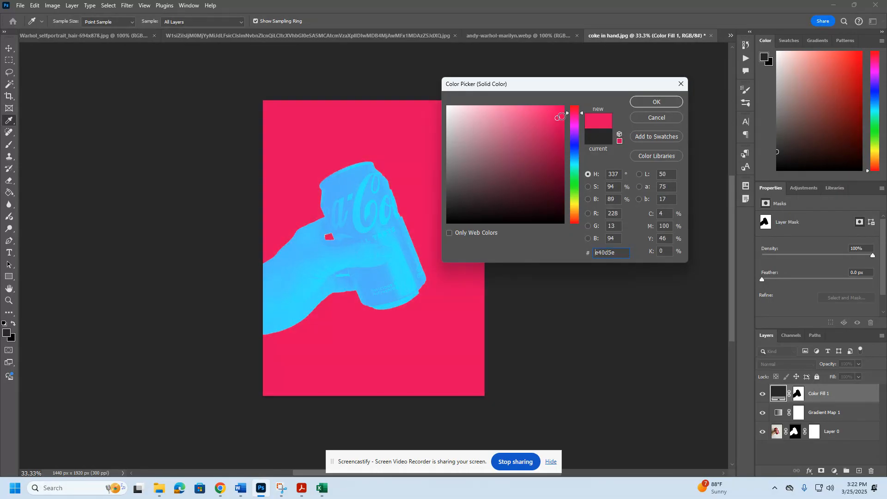
left_click(573, 145)
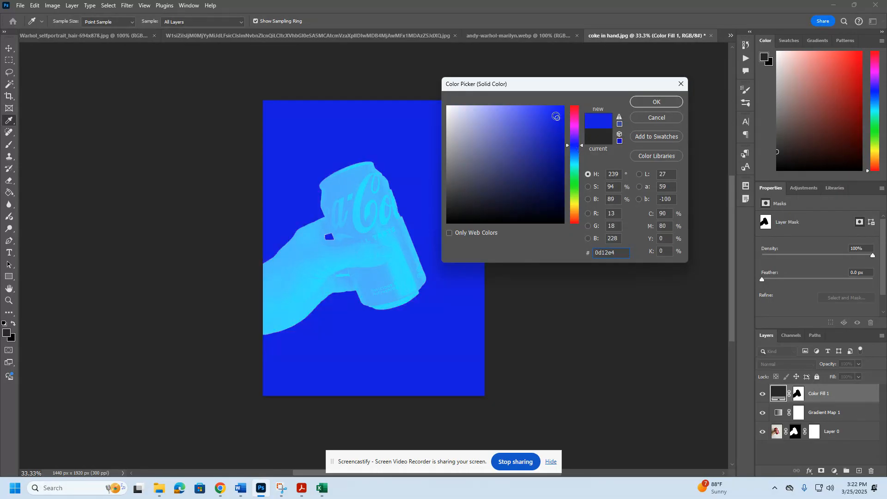
left_click(576, 121)
mouse_move(557, 112)
left_mouse_down()
mouse_move(533, 116)
mouse_move(520, 141)
mouse_move(555, 113)
left_mouse_up()
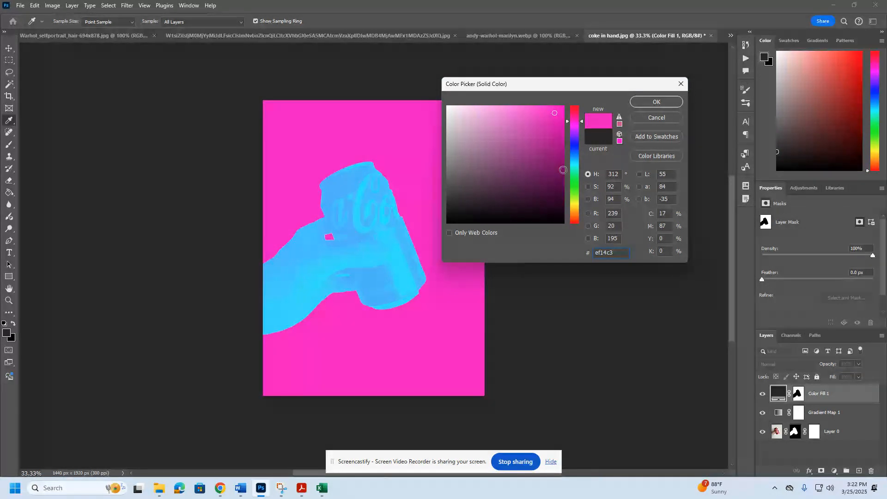
left_click(654, 103)
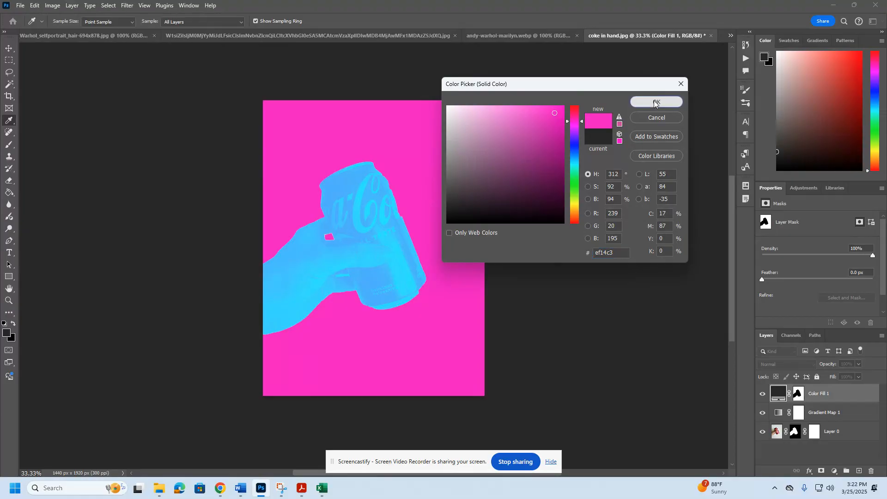
Merge the pink Color Fill 1, Gradient Map 1 and Layer 0 into a single layer.
key("w")
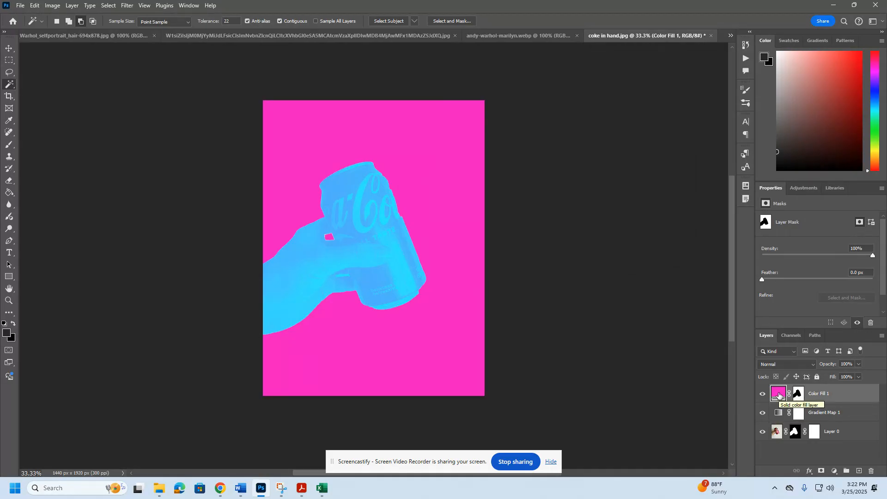
left_click(833, 414, "shift")
left_click(834, 431, "shift")
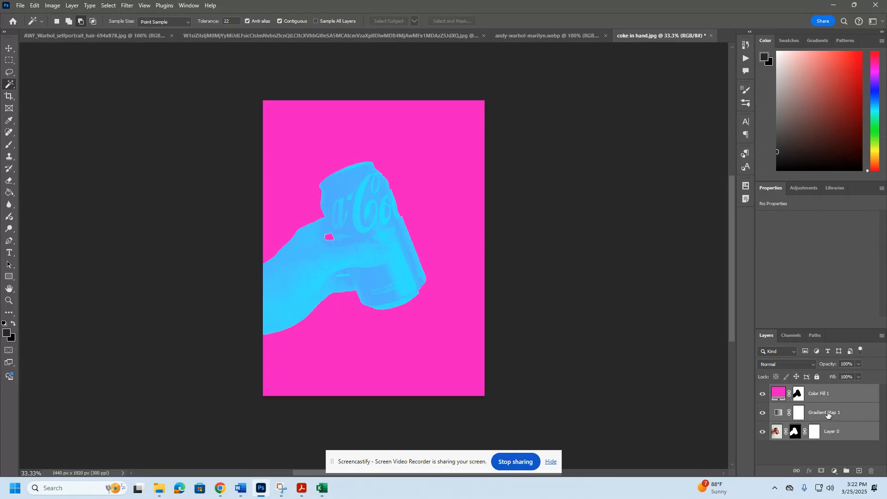
right_click(827, 415)
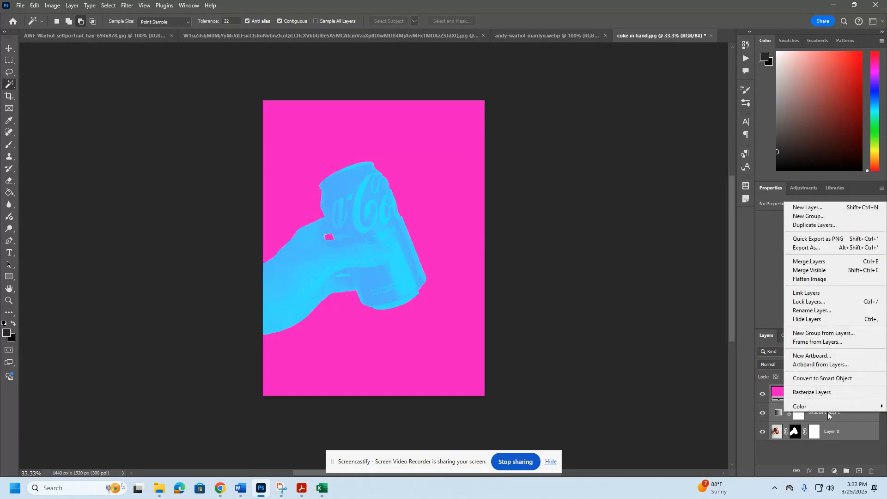
left_click(832, 263)
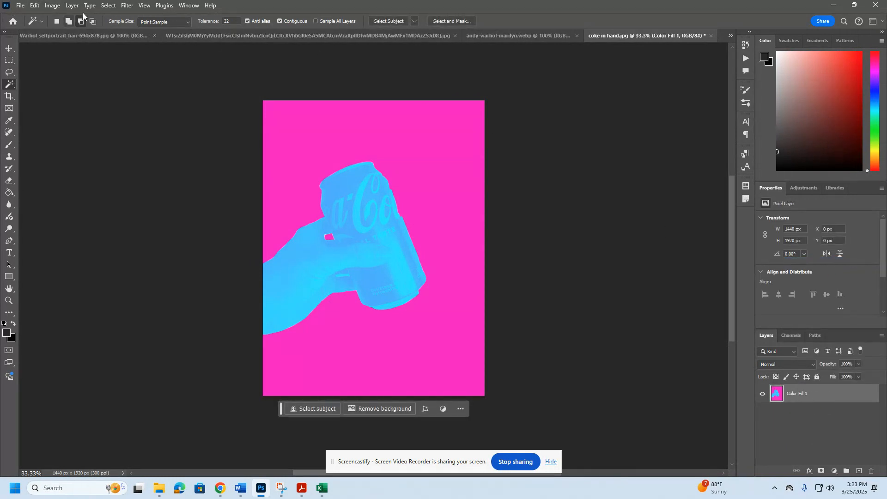
Select the entire merged pink-and-blue image and copy it.
left_click(107, 6)
left_click(110, 15)
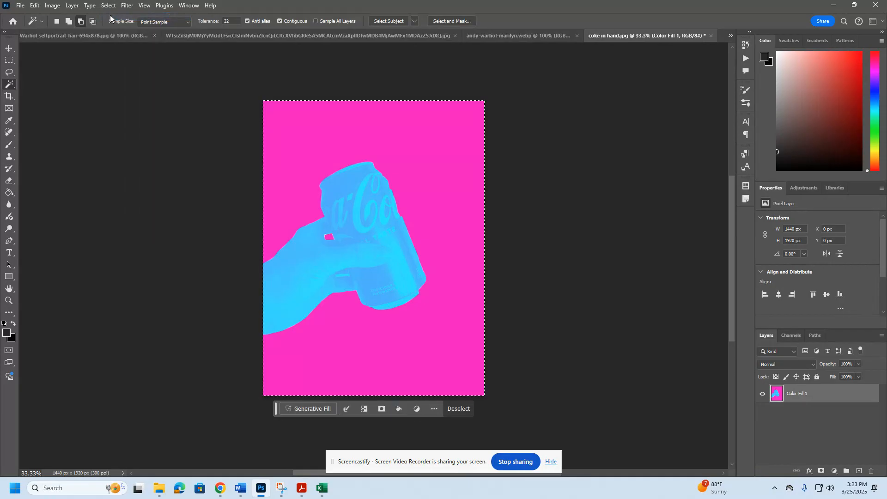
left_click(35, 6)
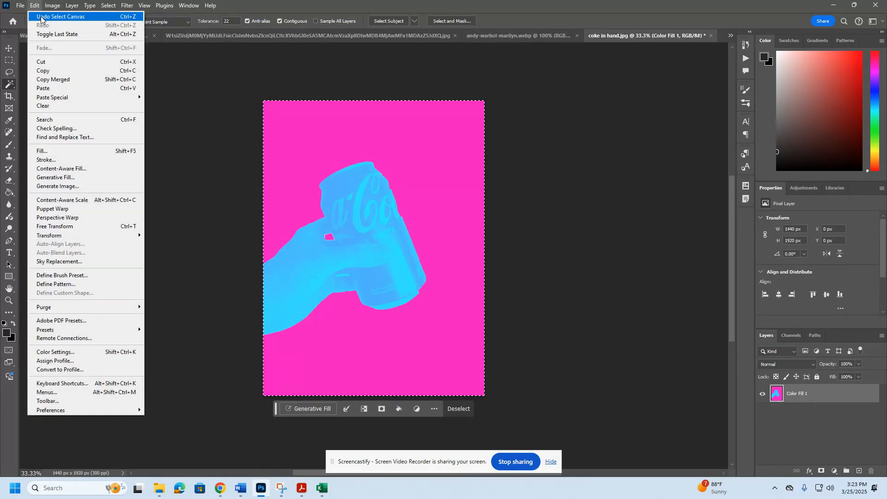
left_click(48, 71)
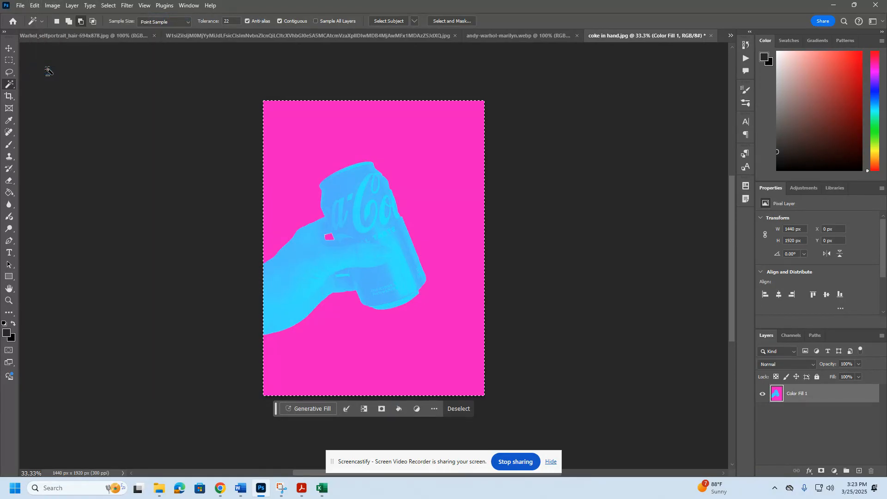
Create a new transparent document 10 inches wide and 14 inches high at 300 pixels/inch.
left_click(22, 9)
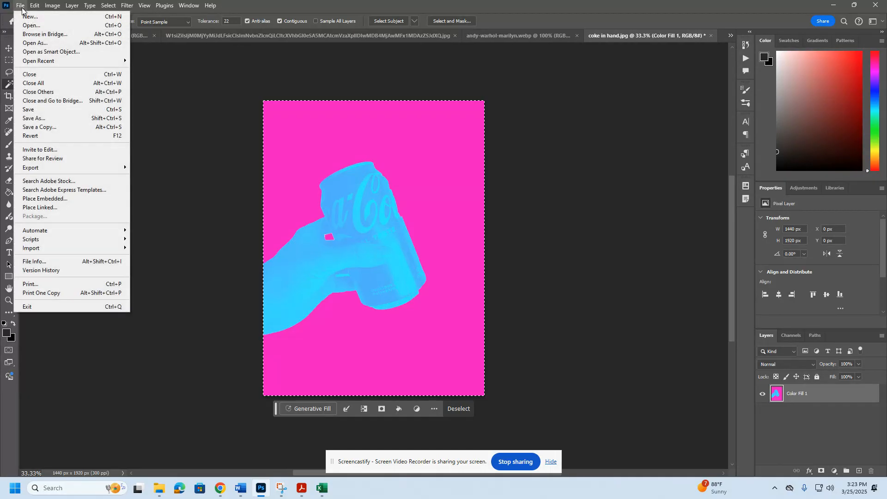
left_click(27, 17)
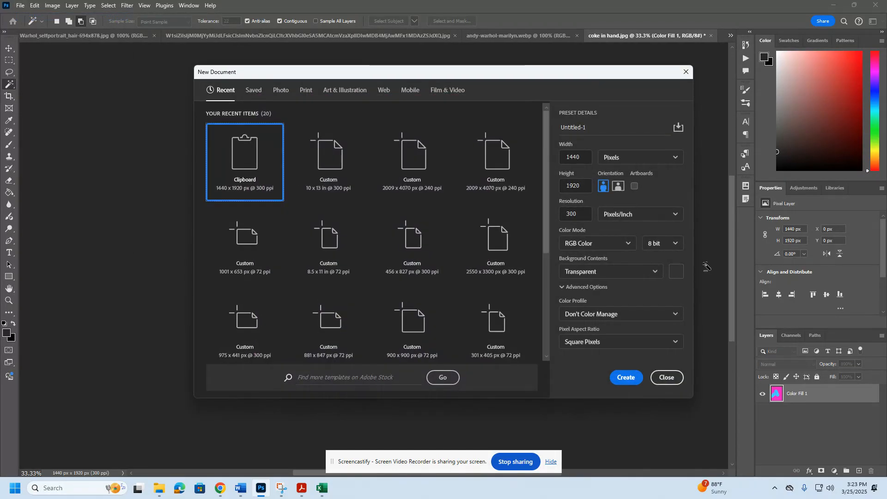
left_click(617, 157)
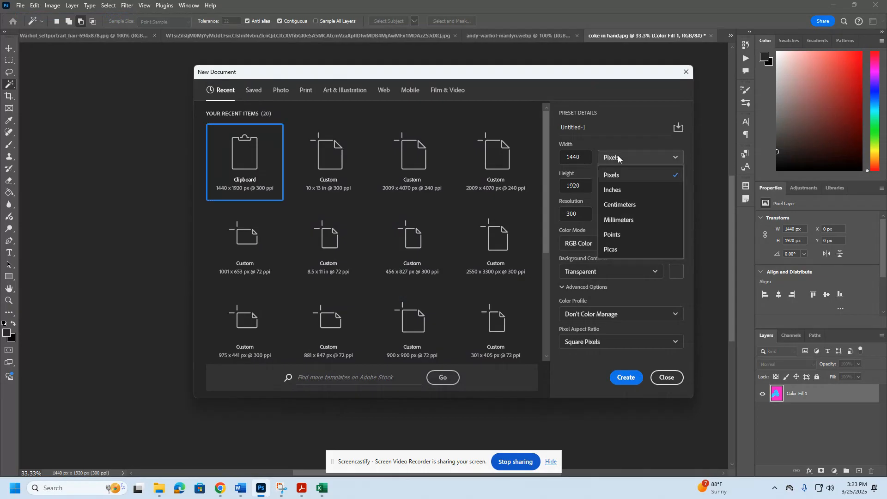
left_click(622, 190)
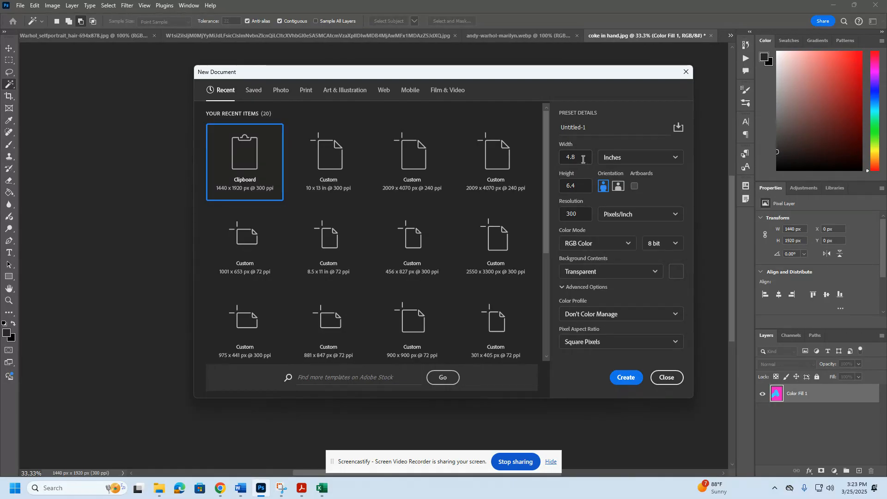
left_click_drag(581, 157, 560, 159)
left_click(583, 155)
left_click_drag(582, 156, 568, 158)
type("10")
left_click_drag(580, 186, 565, 186)
type("14")
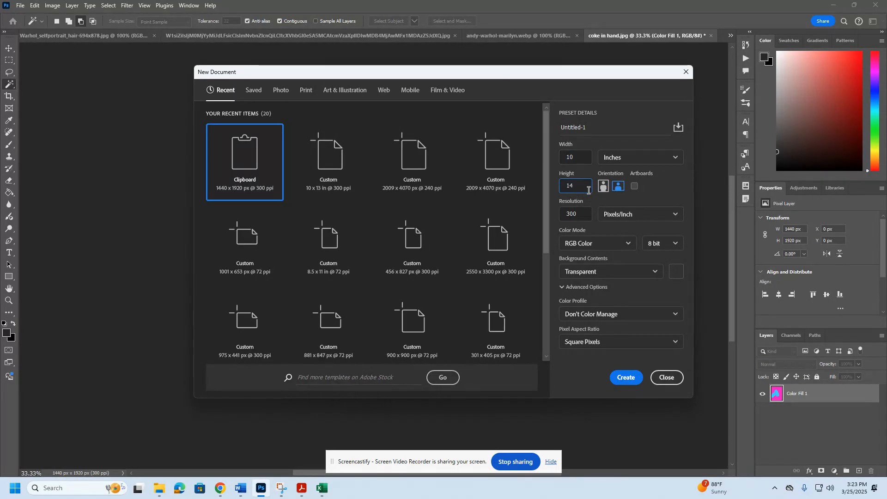
left_click(625, 377)
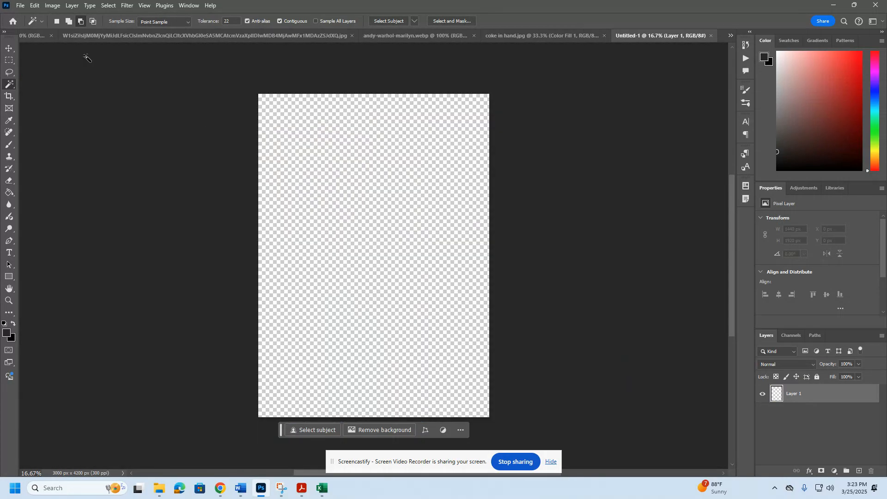
Paste the pink-and-blue can image into the new document and move it to the canvas's upper-left corner.
left_click(35, 5)
left_click(59, 90)
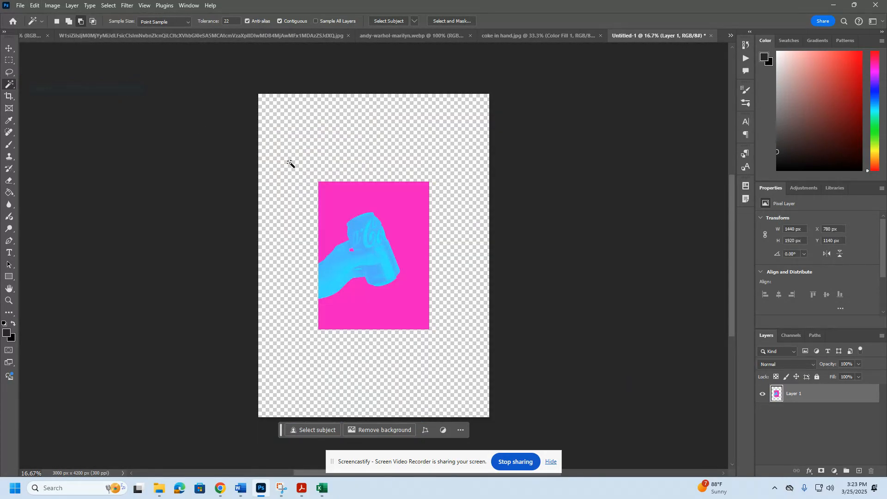
left_click(10, 49)
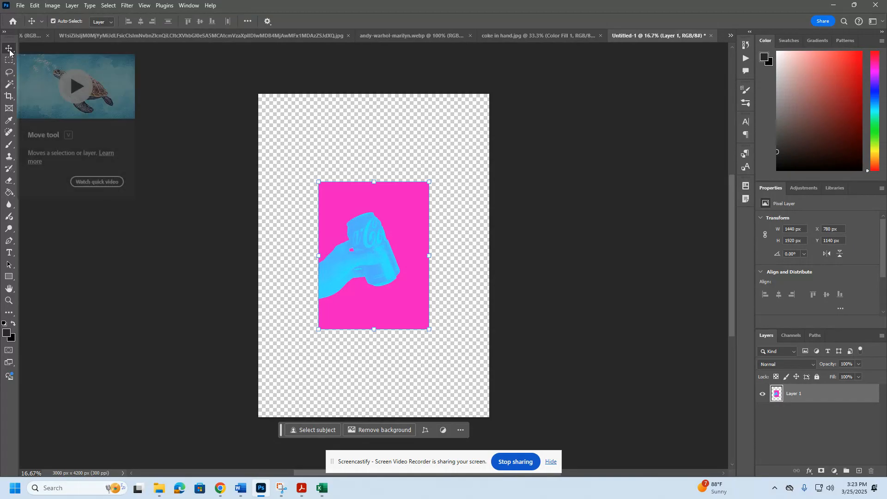
left_click_drag(385, 273, 337, 193)
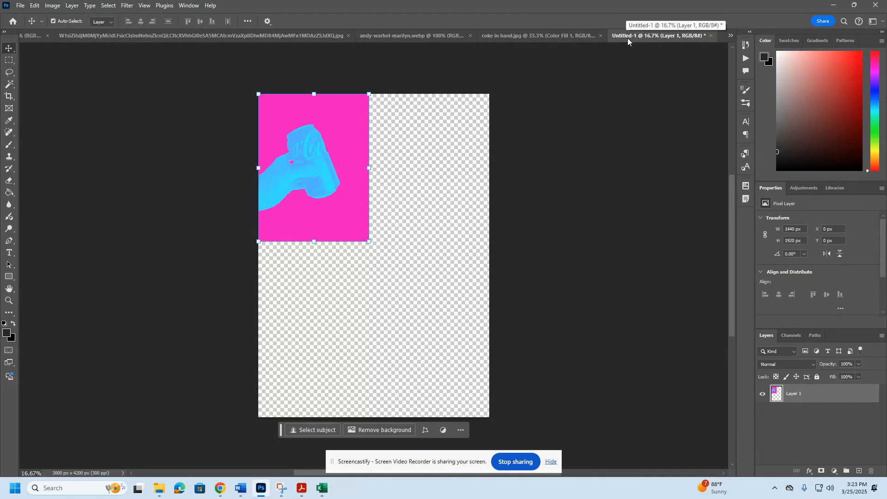
Return to coke in hand.jpg and undo the canvas selection and the layer merge.
left_click(500, 37)
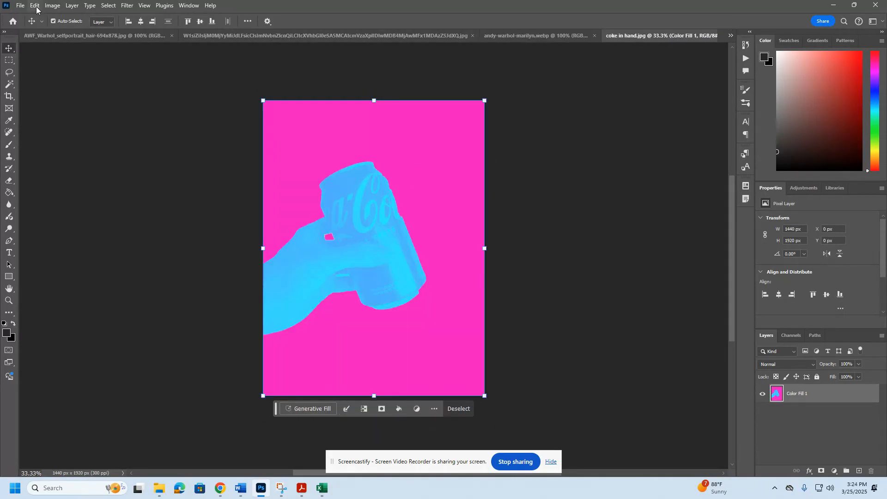
left_click(35, 8)
left_click(40, 15)
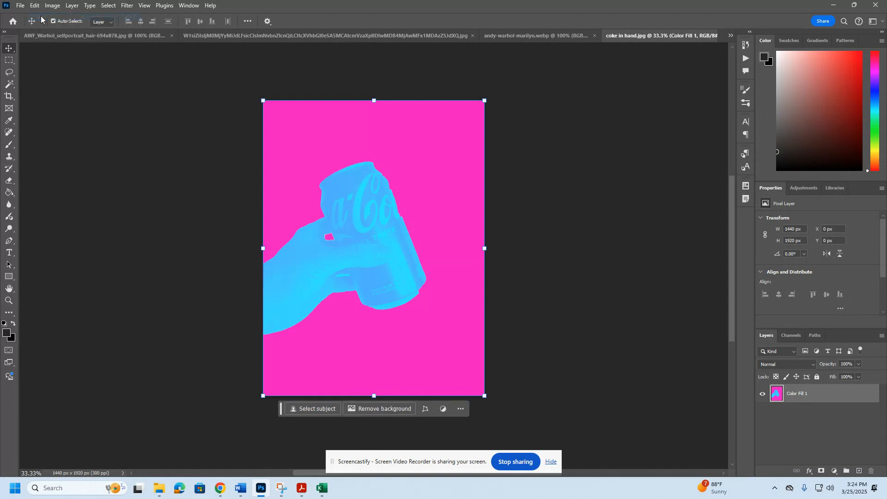
left_click(35, 6)
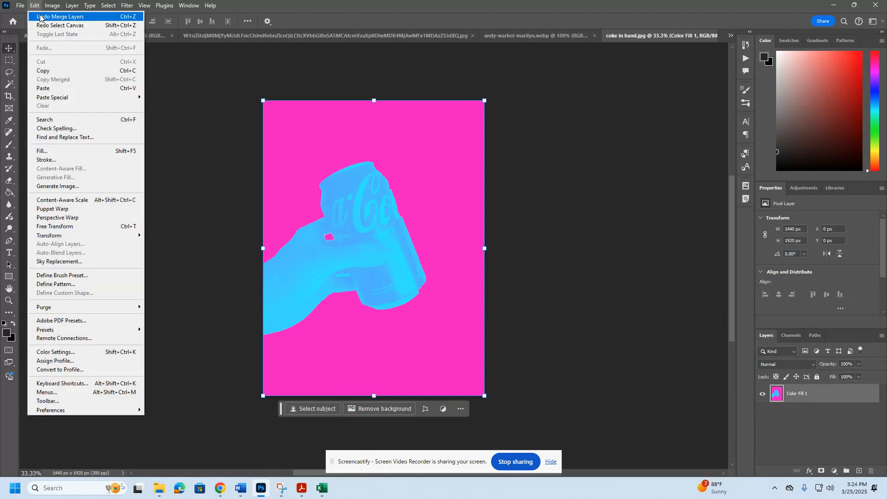
left_click(40, 16)
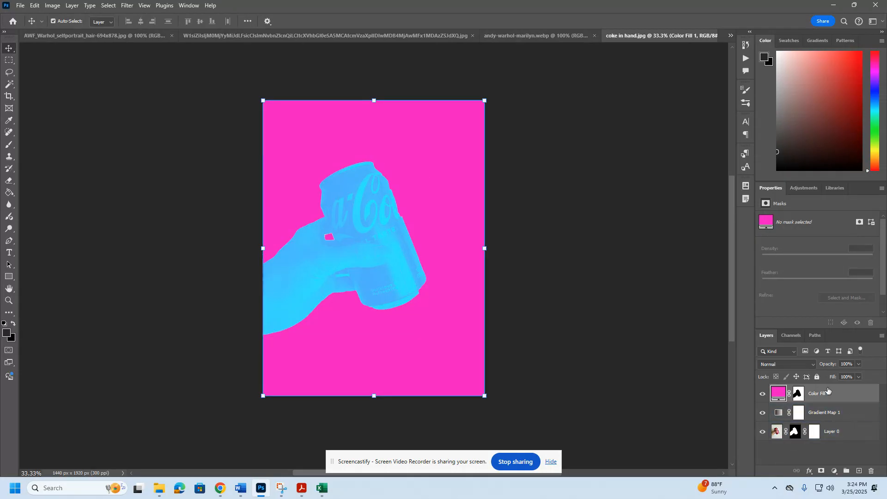
Compare several Reds presets on Gradient Map 1 and apply the group's first, pale-to-dark-red one.
left_click(828, 418)
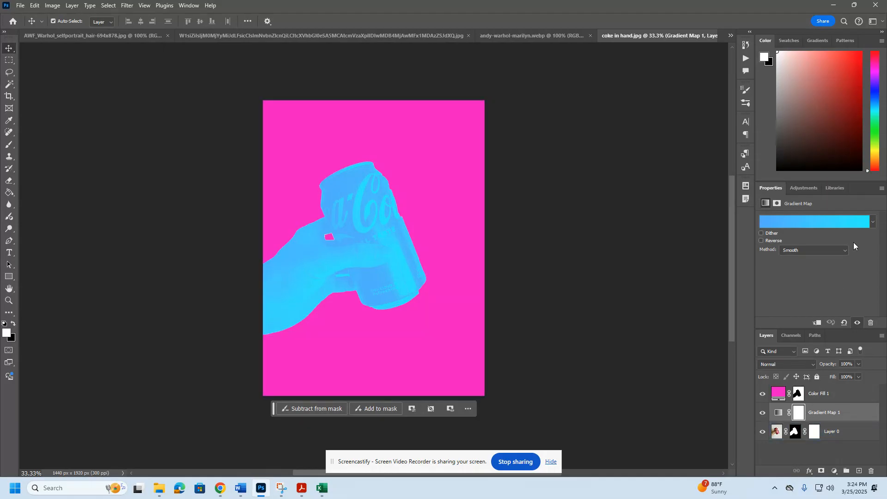
left_click(873, 223)
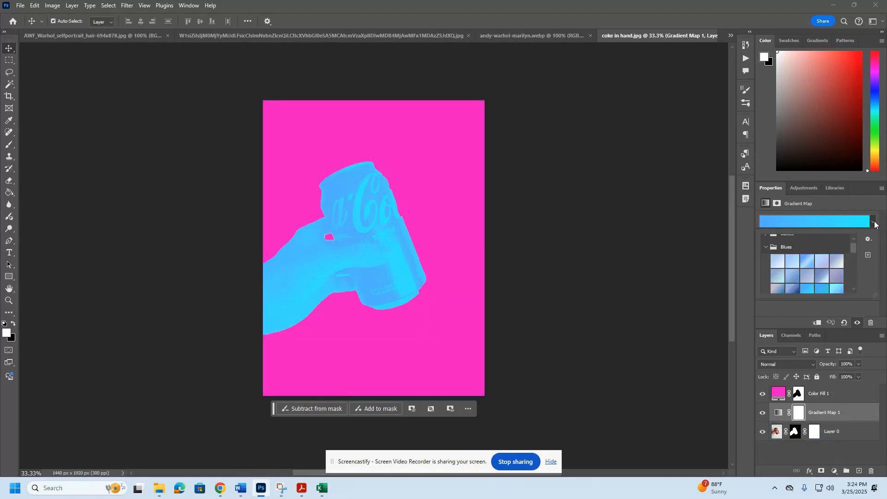
left_click(765, 248)
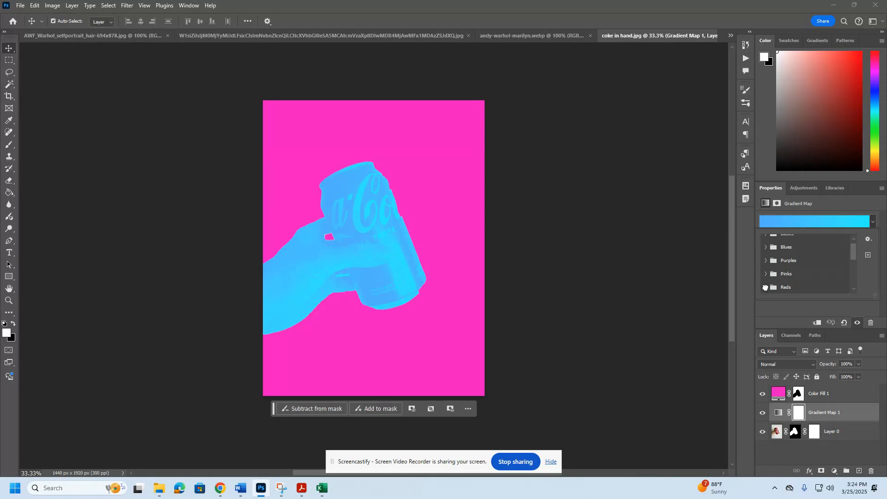
scroll(801, 277, "down", 2)
left_click(780, 279)
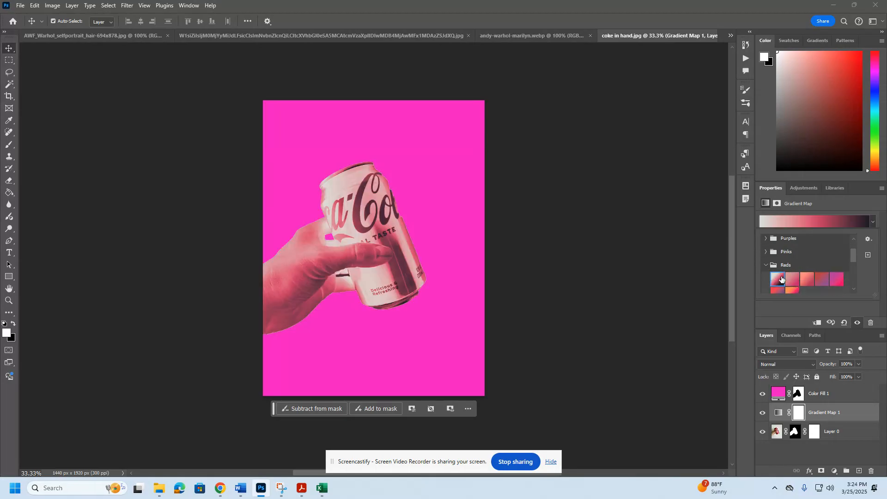
left_click(806, 279)
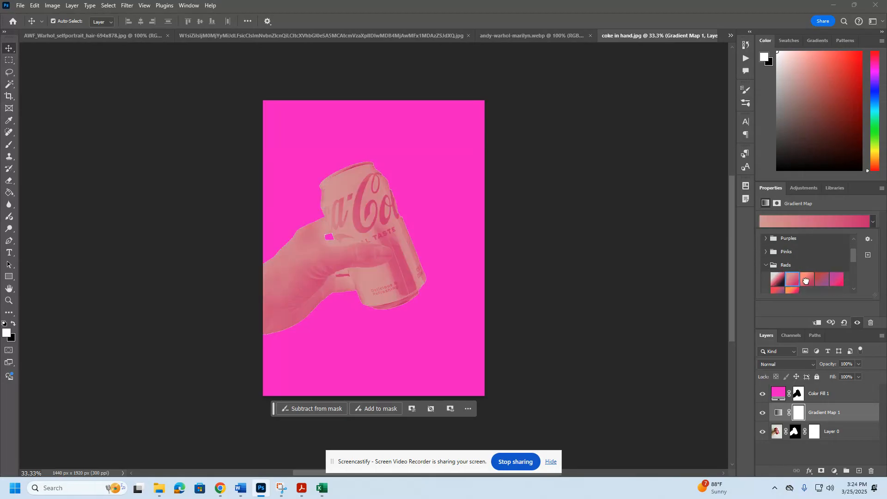
left_click(822, 279)
left_click(780, 280)
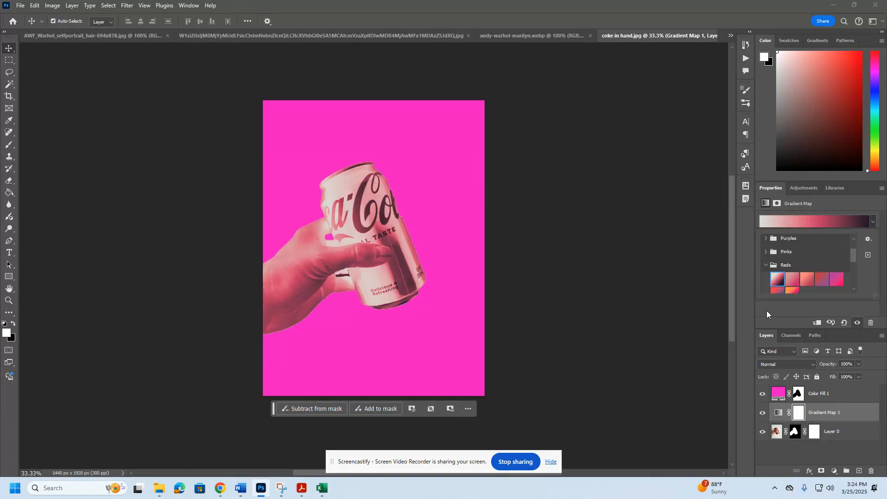
Change the Color Fill 1 background colour to a bright blue.
left_click(780, 393)
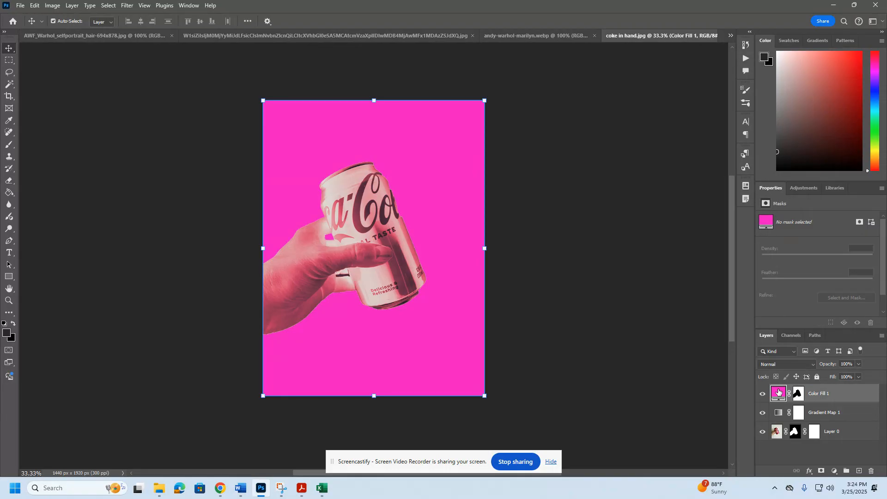
double_click(779, 392)
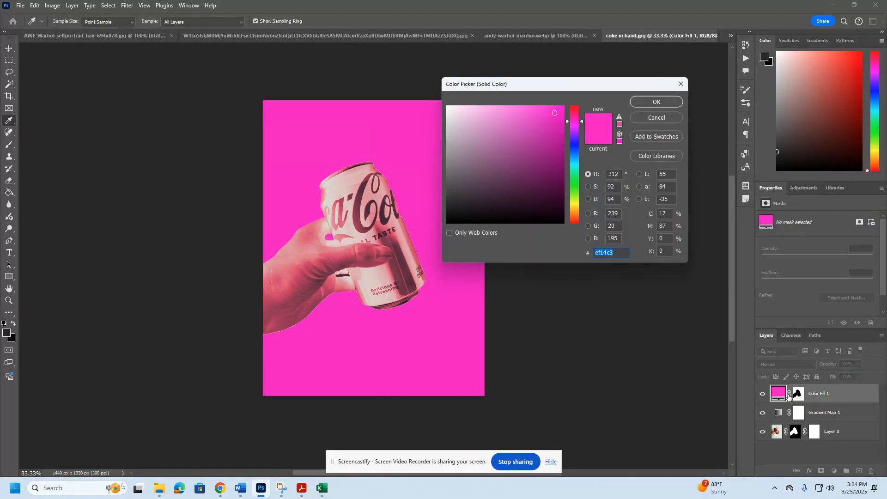
left_click(572, 148)
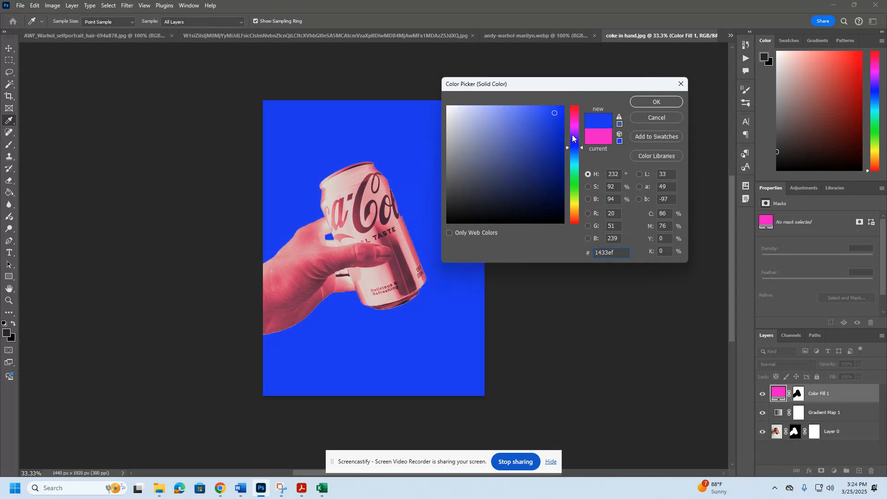
mouse_move(573, 147)
left_mouse_down()
mouse_move(574, 161)
mouse_move(553, 114)
left_mouse_up()
left_click(543, 135)
left_click(667, 100)
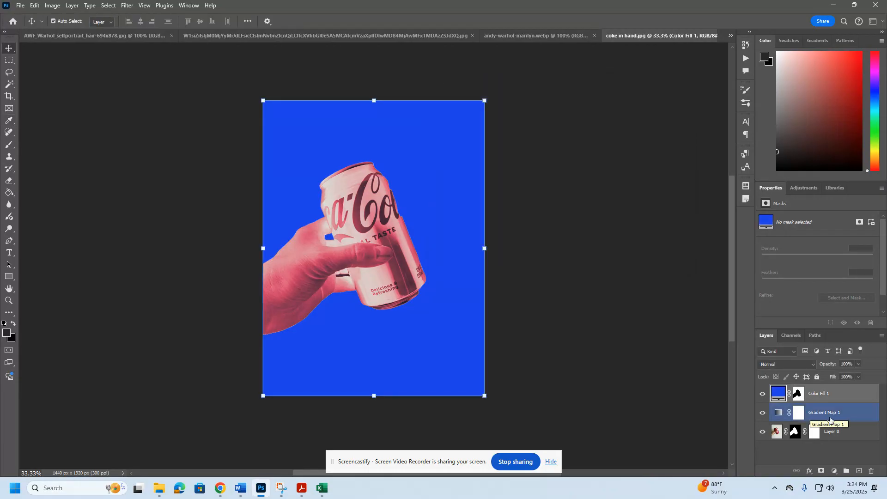
Merge the blue Color Fill 1 layer with the red gradient map and Layer 0.
left_click(844, 413, "shift")
left_click(839, 429, "shift")
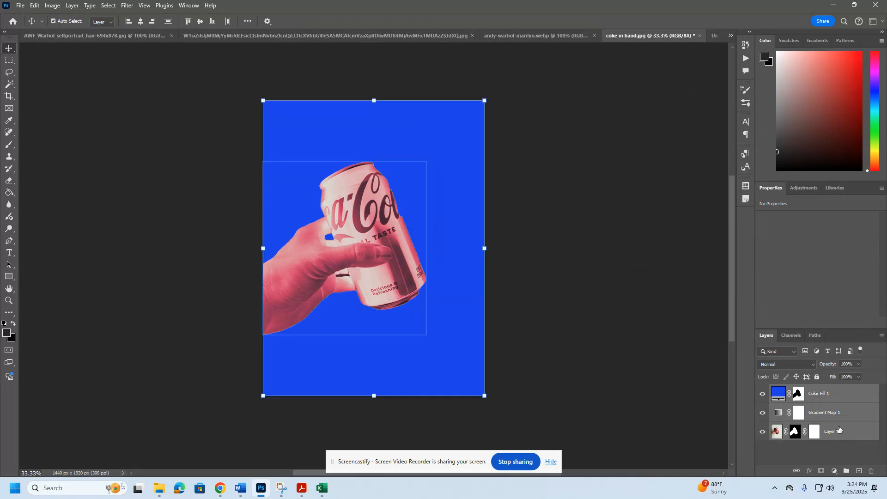
right_click(839, 429)
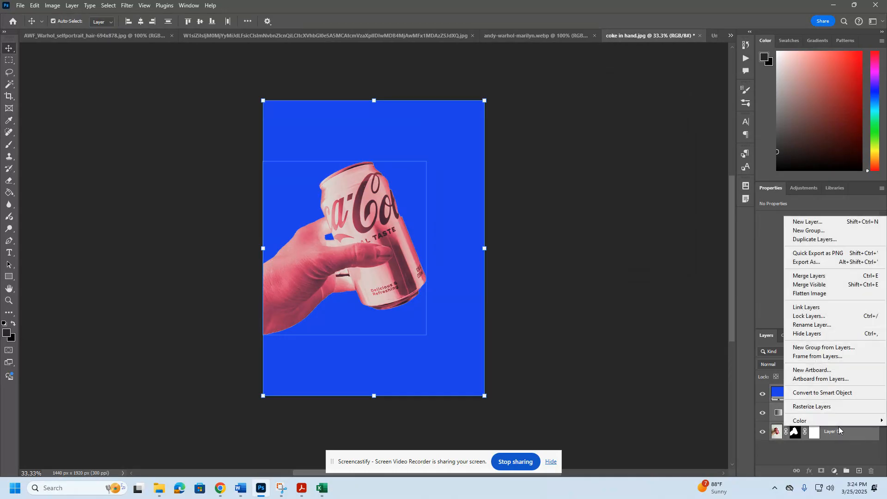
left_click(817, 278)
Select the entire merged red-on-blue image and copy it.
left_click(35, 5)
left_click(34, 5)
left_click(109, 5)
left_click(112, 16)
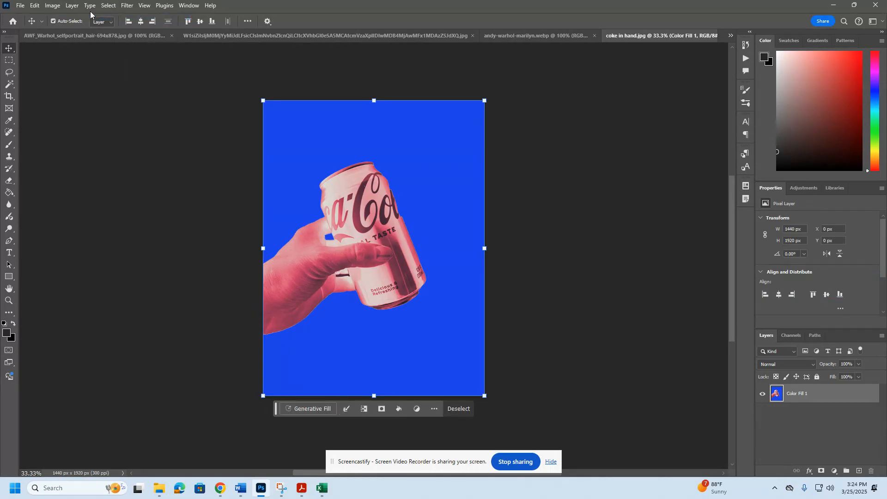
left_click(34, 5)
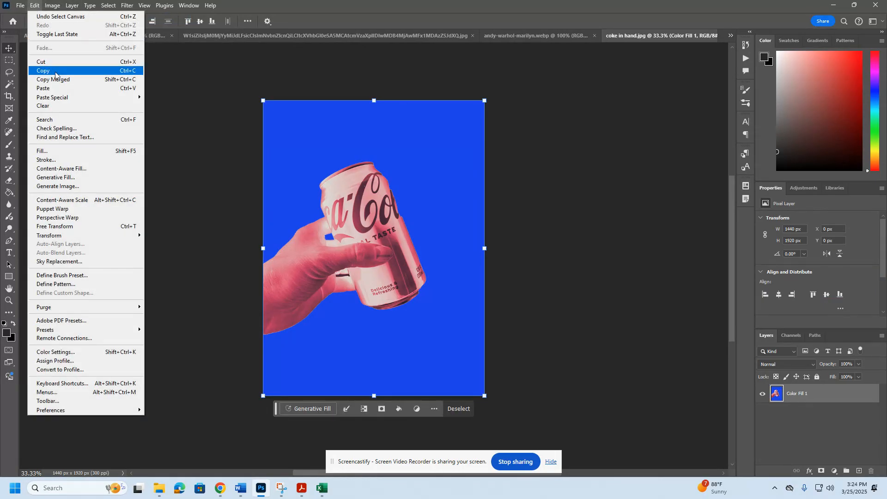
left_click(54, 70)
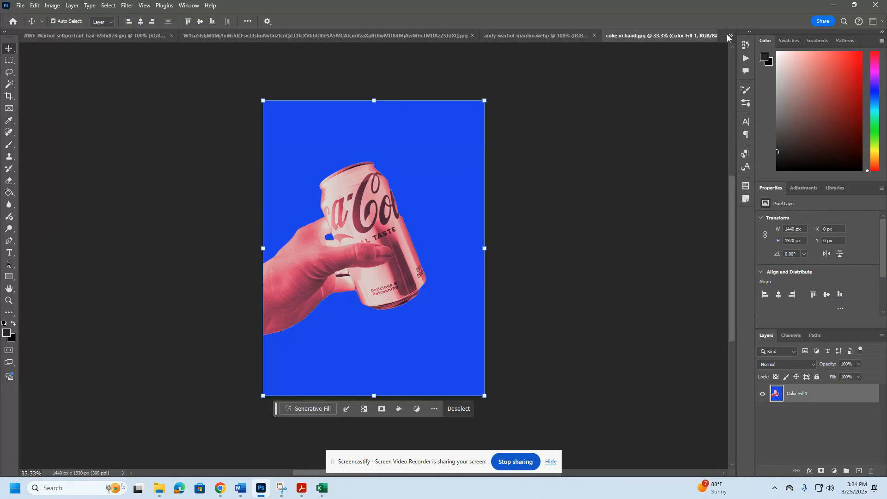
Paste the copied red-on-blue image into Untitled-1 and align it at the canvas's upper edge, directly right of the pink panel.
left_click(730, 35)
left_click(542, 86)
left_click(731, 36)
left_click(511, 82)
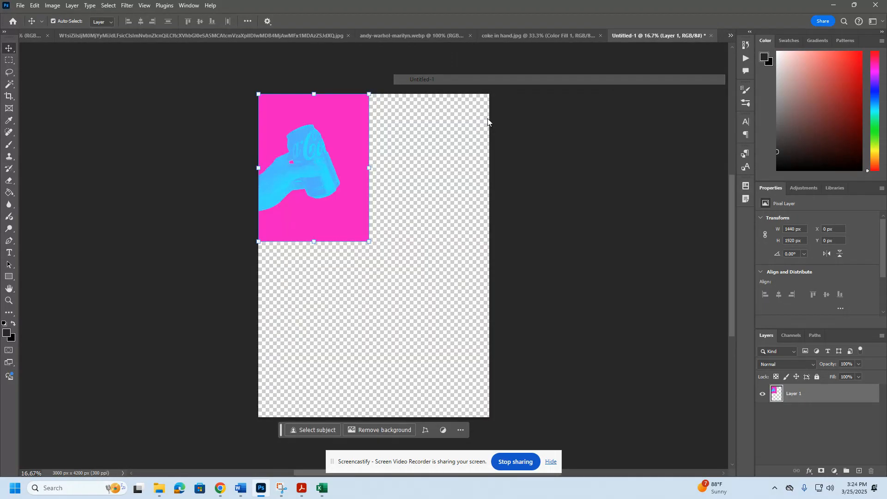
left_click(116, 63)
left_click(53, 21)
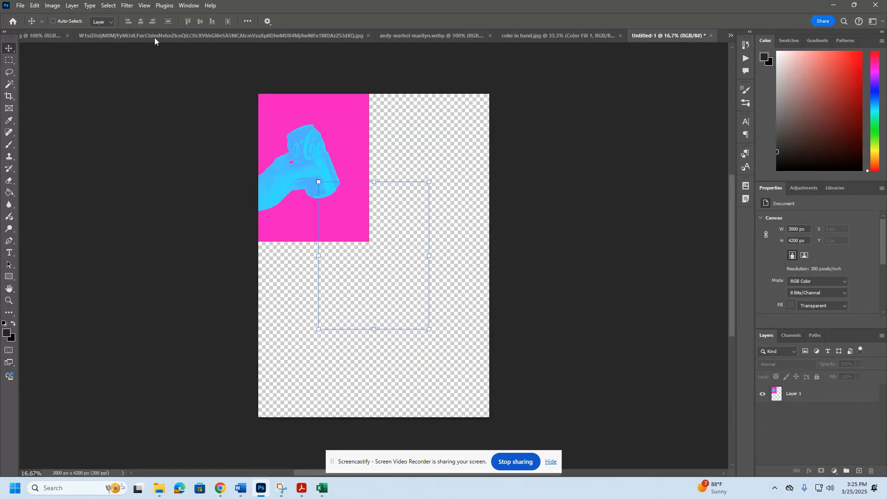
left_click(53, 21)
left_click_drag(358, 252, 409, 164)
left_click_drag(438, 206, 437, 204)
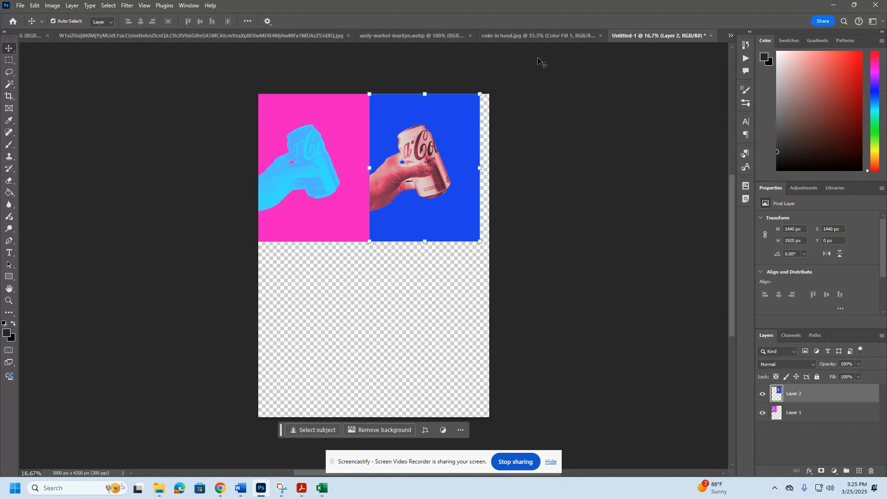
Return to coke in hand.jpg and undo the full-image selection and the layer merge.
left_click(505, 37)
left_click(33, 6)
left_click(38, 17)
left_click(35, 6)
left_click(40, 17)
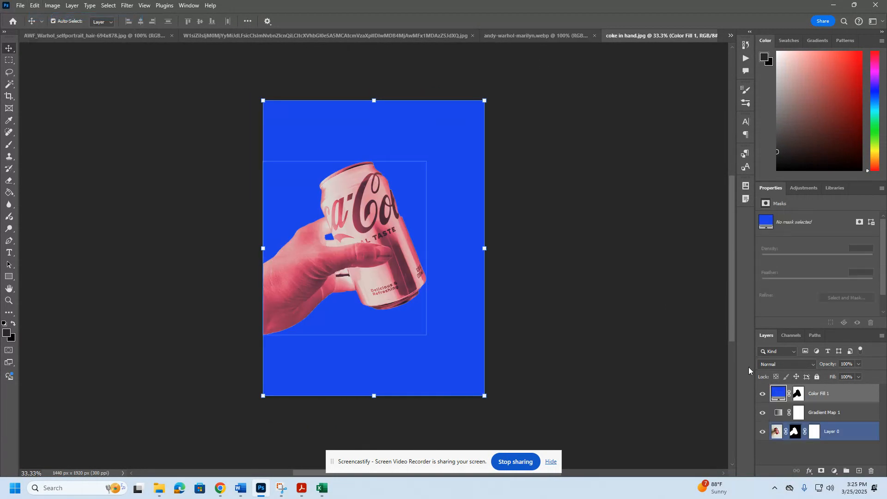
Apply the yellow-to-orange preset from the Oranges gradient group to Gradient Map 1.
left_click(825, 413)
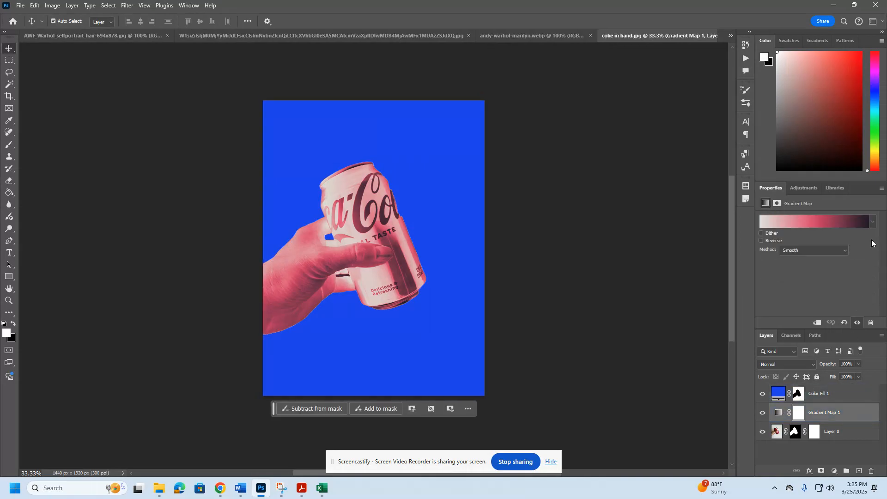
left_click(873, 222)
scroll(817, 282, "down", 1)
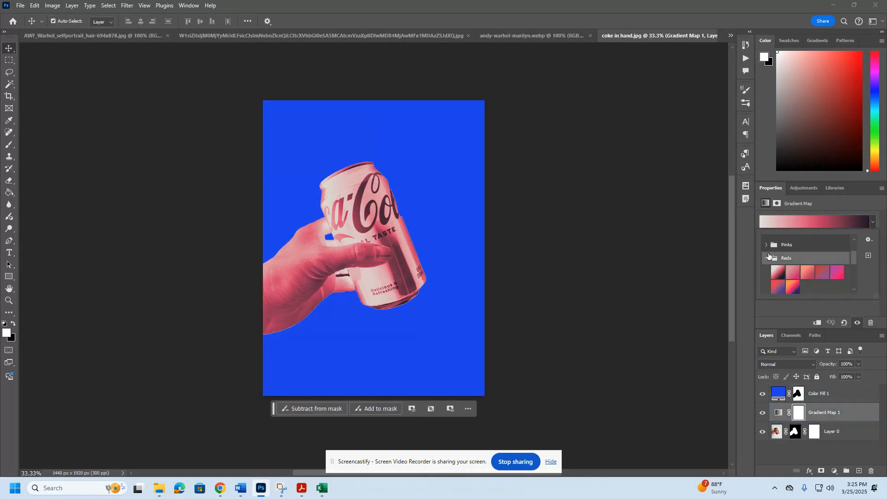
left_click(766, 259)
scroll(768, 258, "down", 1)
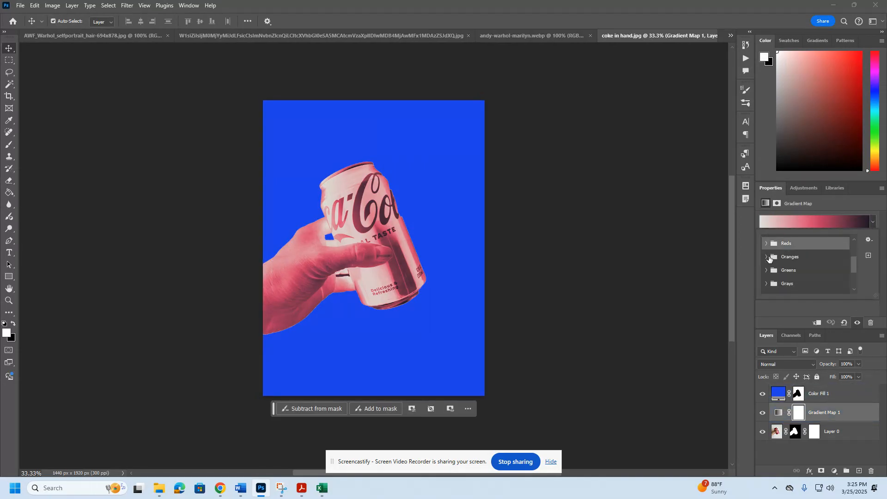
left_click(766, 256)
left_click(825, 273)
left_click(837, 272)
Change the Color Fill 1 background colour to bright pink, hex ec16a8, and switch to the Move tool.
double_click(778, 393)
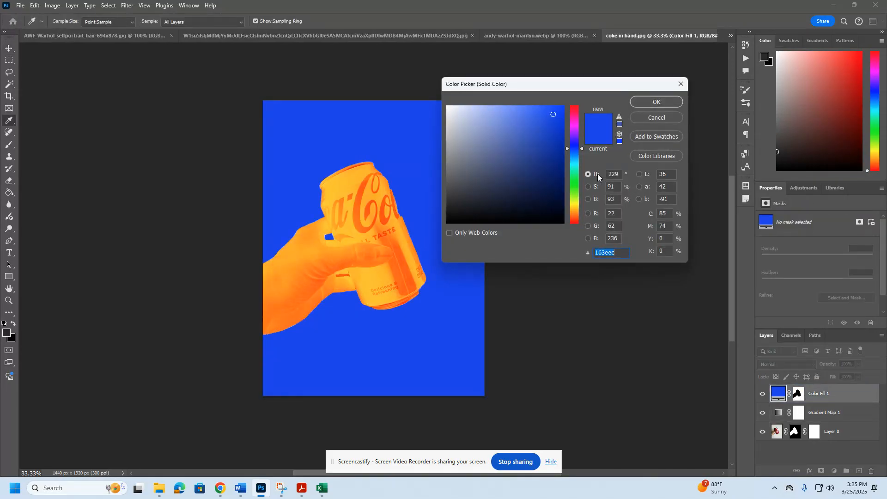
left_click(576, 172)
left_click_drag(576, 172, 571, 156)
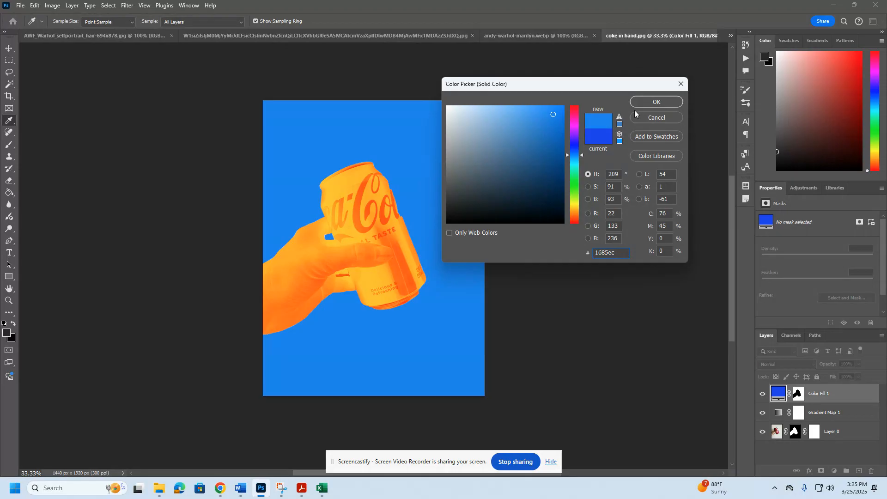
left_click(577, 120)
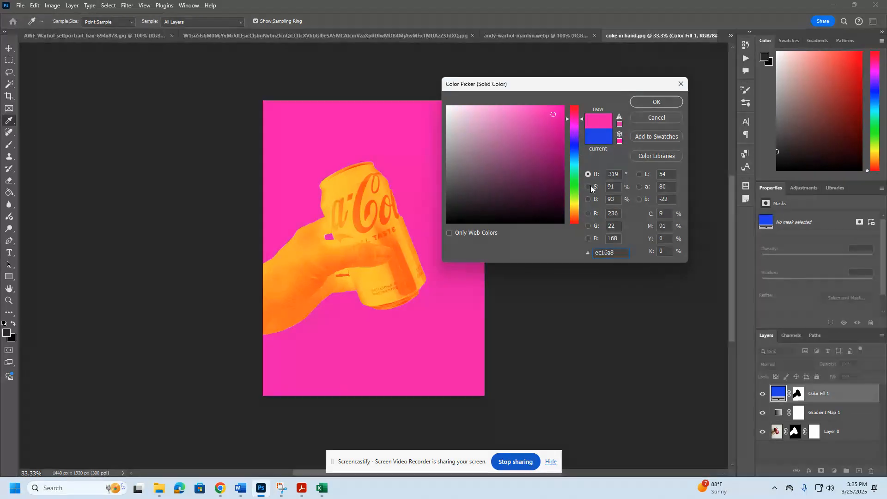
left_click(650, 101)
key("v")
Merge the pink Color Fill 1 layer with the orange gradient map and Layer 0.
left_click(836, 430, "shift")
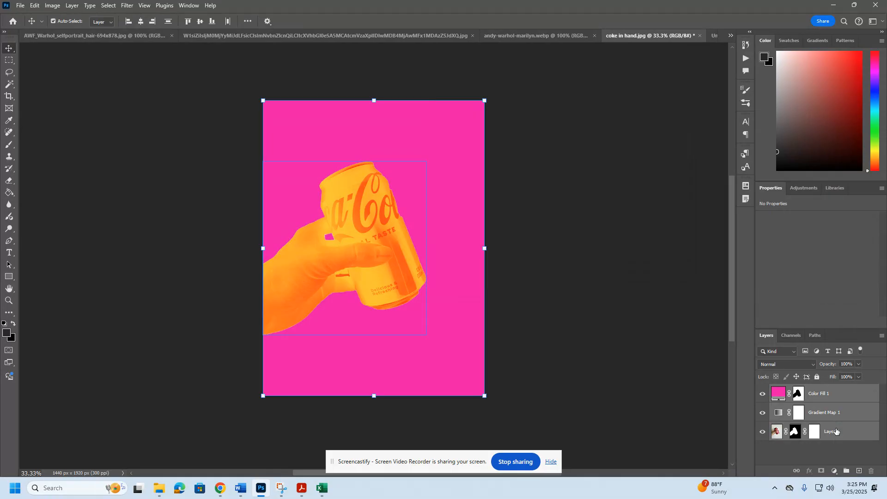
right_click(838, 432)
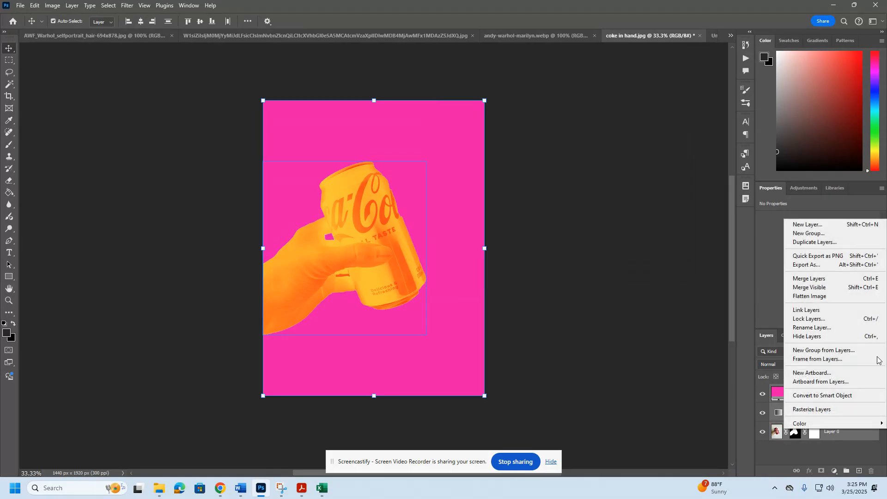
left_click(809, 288)
Copy the entire merged orange-on-pink image into Untitled-1 and align it directly below the blue panel.
left_click(108, 5)
left_click(113, 17)
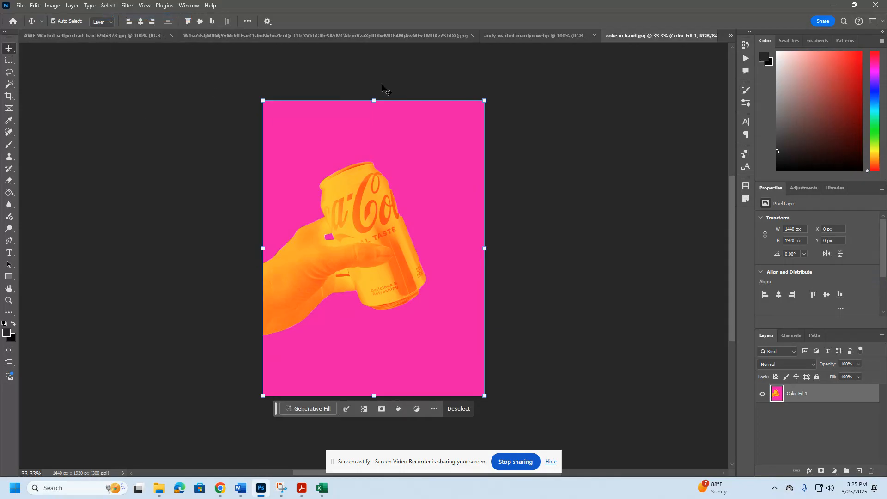
left_click(730, 36)
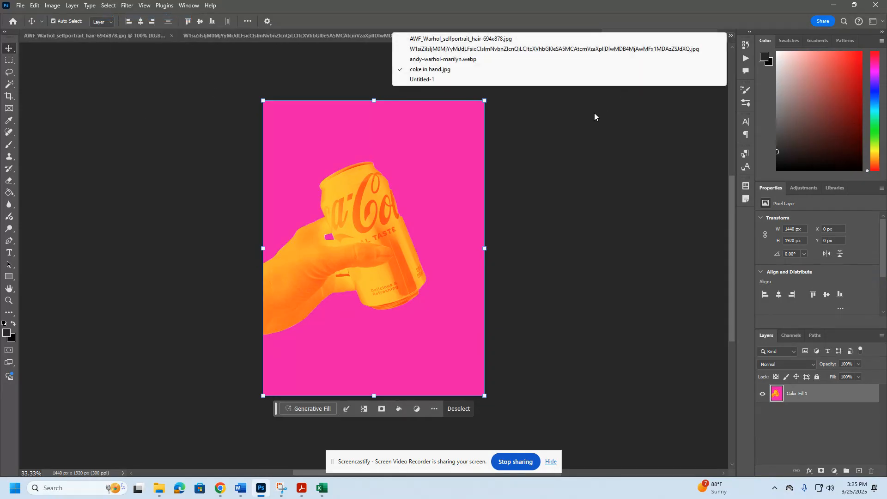
left_click(422, 79)
key("ctrl+v")
left_click_drag(332, 231, 381, 289)
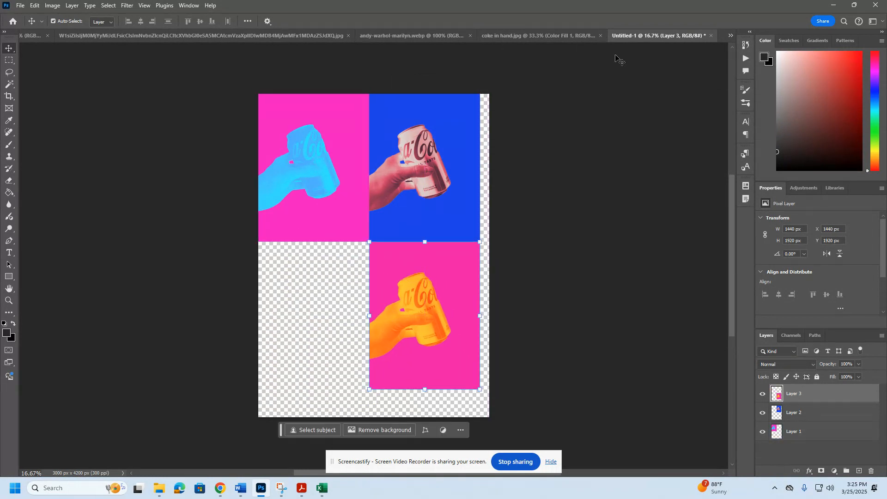
Go back to coke in hand.jpg and undo the selection and merge of the orange-on-pink version.
left_click(509, 35)
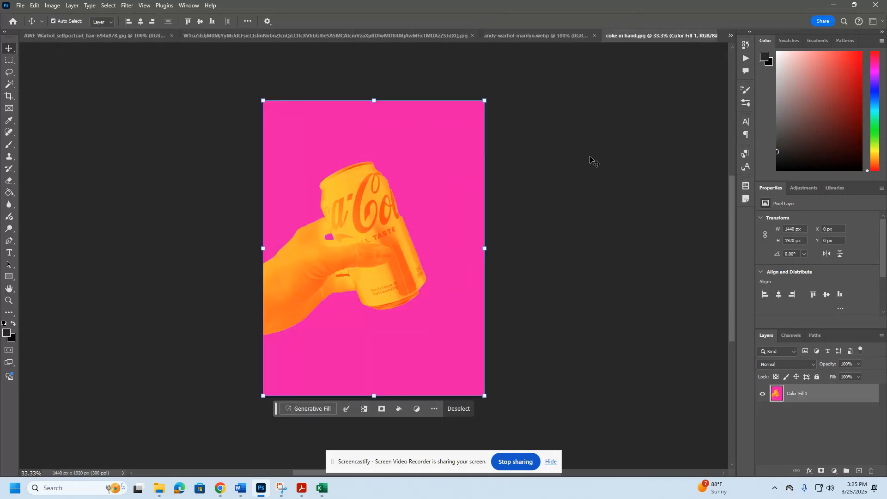
left_click(35, 5)
left_click(41, 17)
left_click(34, 6)
left_click(40, 18)
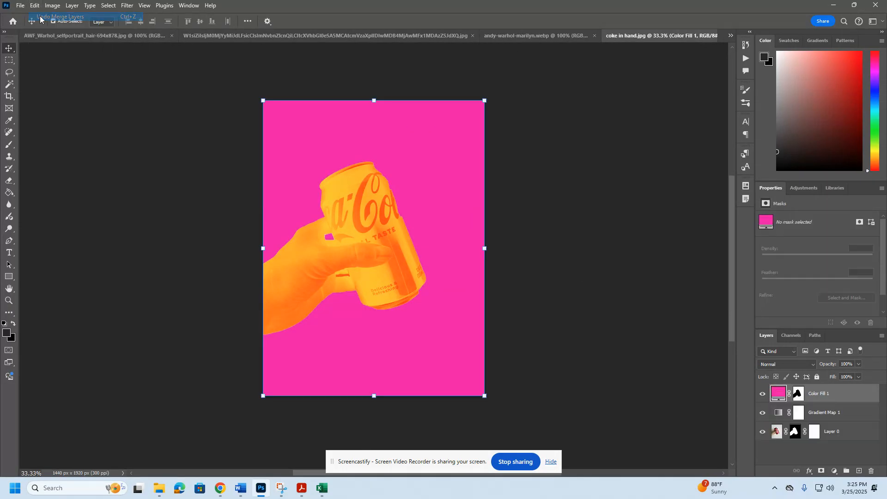
Apply the purple-to-pink preset from the Pinks gradient group to Gradient Map 1.
left_click(825, 413)
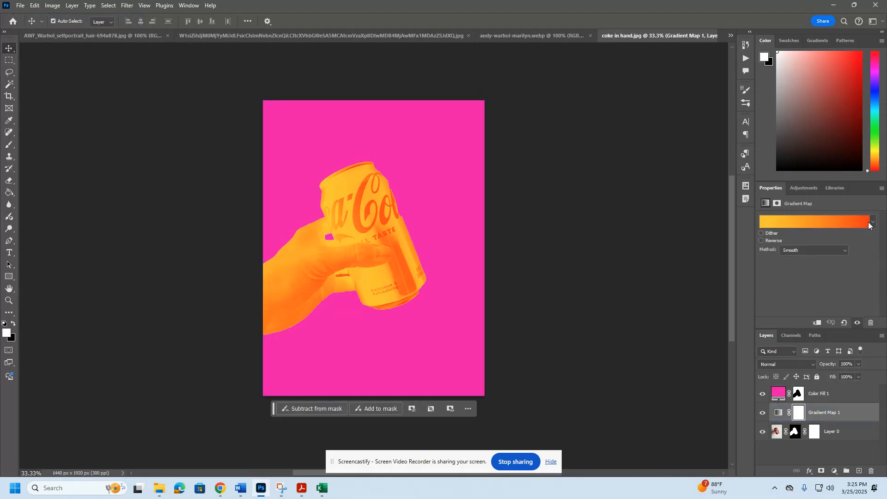
left_click(871, 223)
scroll(773, 262, "down", 3)
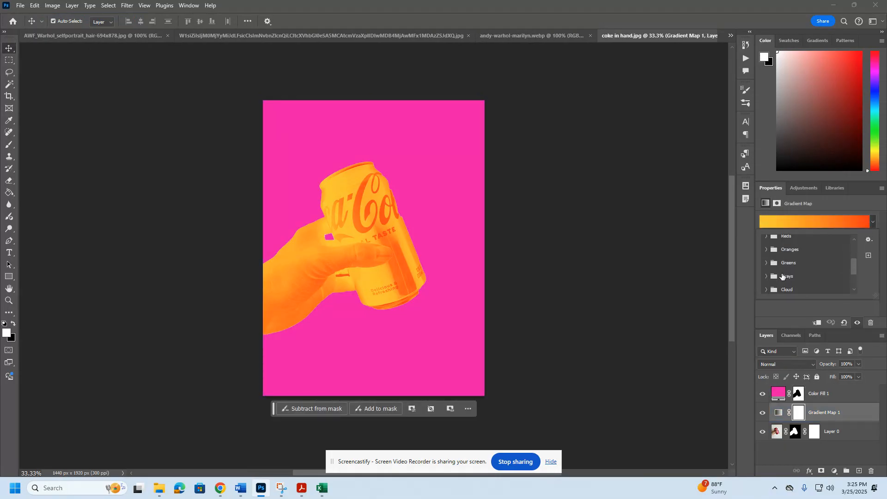
scroll(775, 259, "up", 1)
scroll(775, 258, "up", 1)
left_click(766, 237)
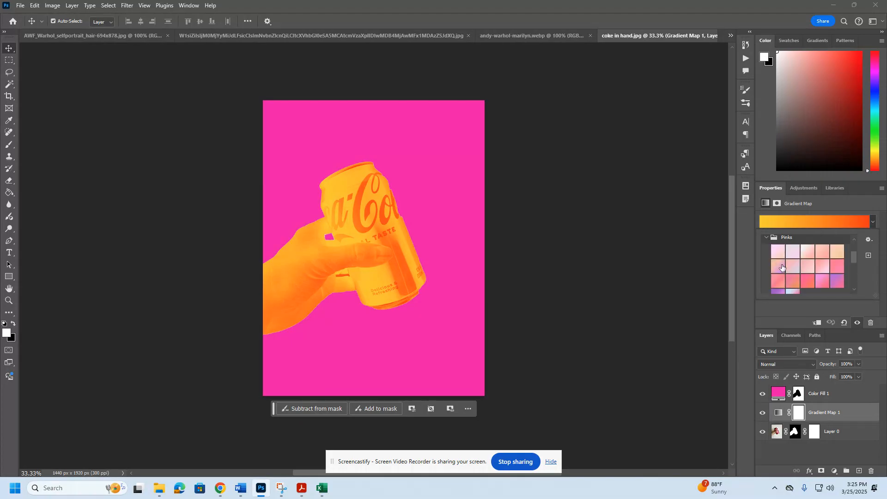
left_click(793, 287)
left_click(808, 286)
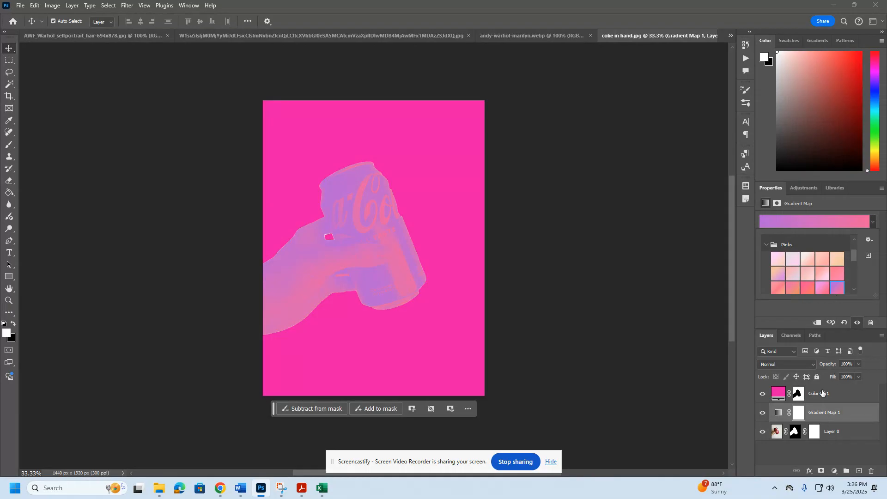
Change the Color Fill 1 background colour to lime green, hex 9eec16, and switch to the Move tool.
double_click(778, 393)
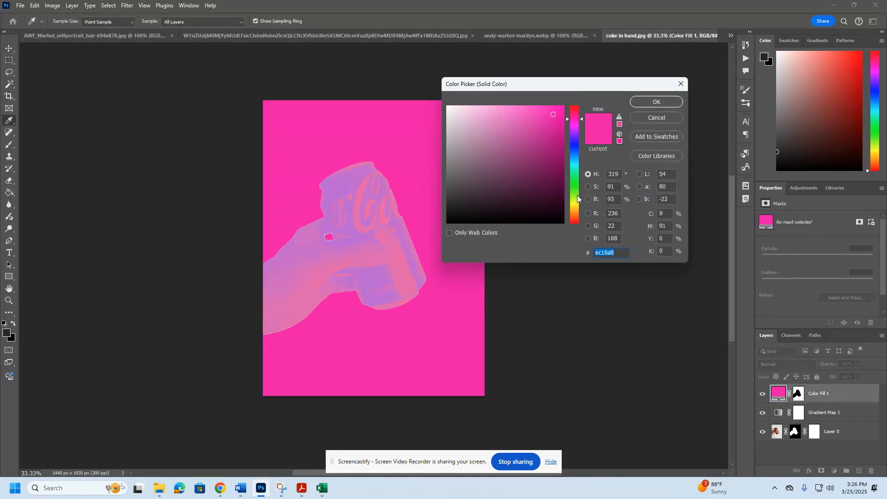
left_click(574, 202)
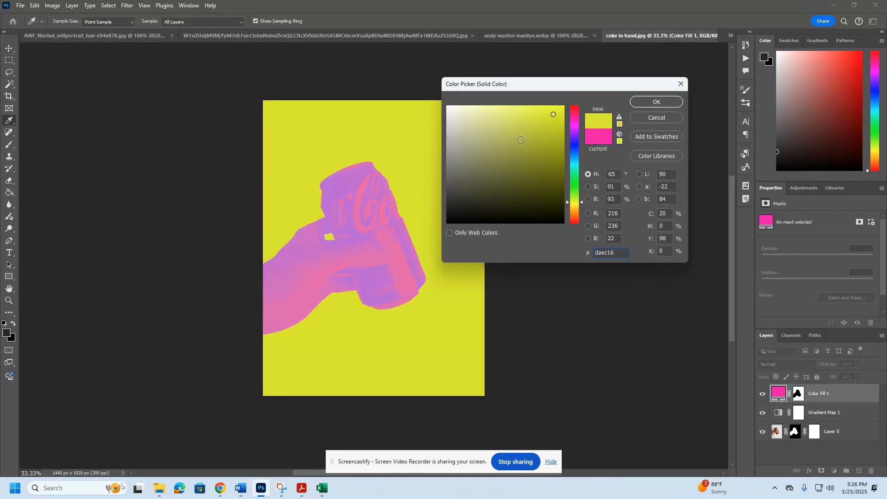
left_click_drag(571, 202, 575, 197)
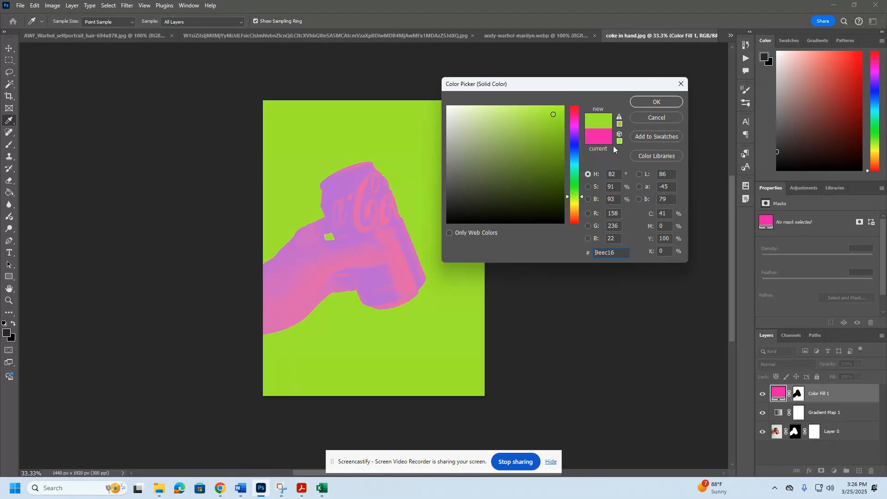
left_click(652, 102)
key("v")
Merge the lime green Color Fill 1 layer with the purple-pink gradient map and Layer 0.
left_click(828, 430, "shift")
right_click(827, 425)
left_click(828, 283)
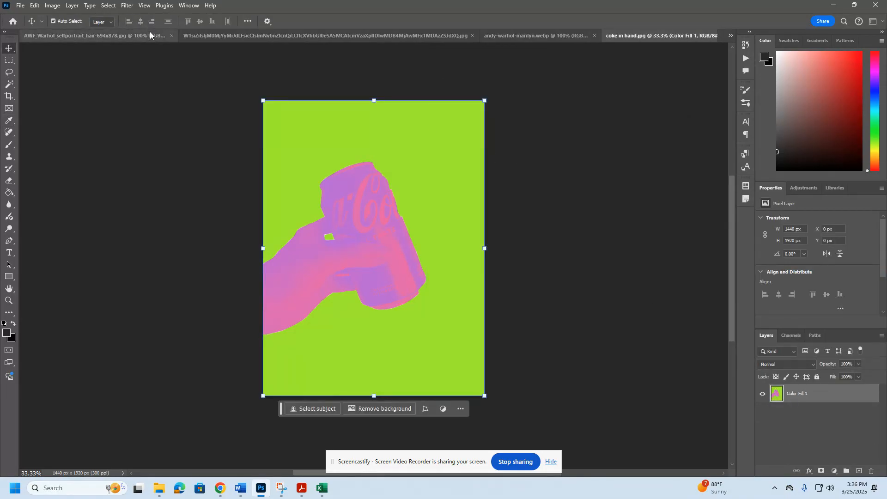
Copy the merged purple-on-green image into Untitled-1 and align it below the first pink panel, completing the two-by-two grid.
left_click(730, 35)
left_click(439, 79)
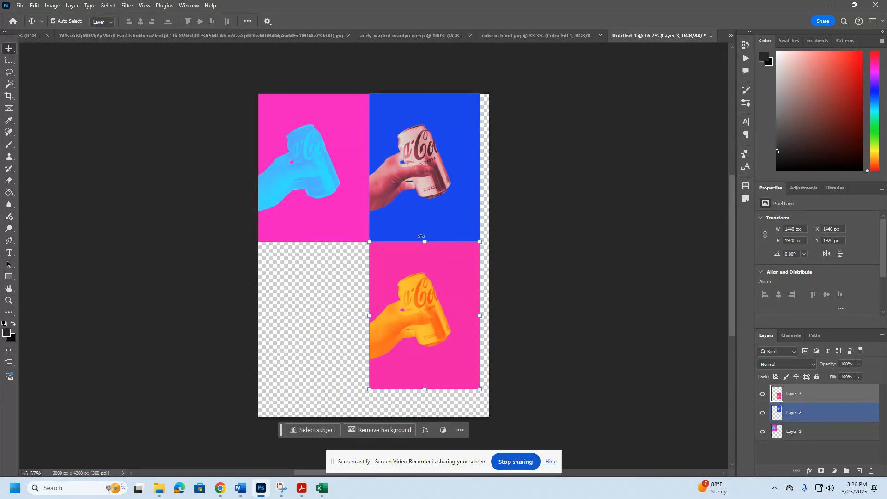
key("ctrl+v")
left_click_drag(380, 243, 320, 301)
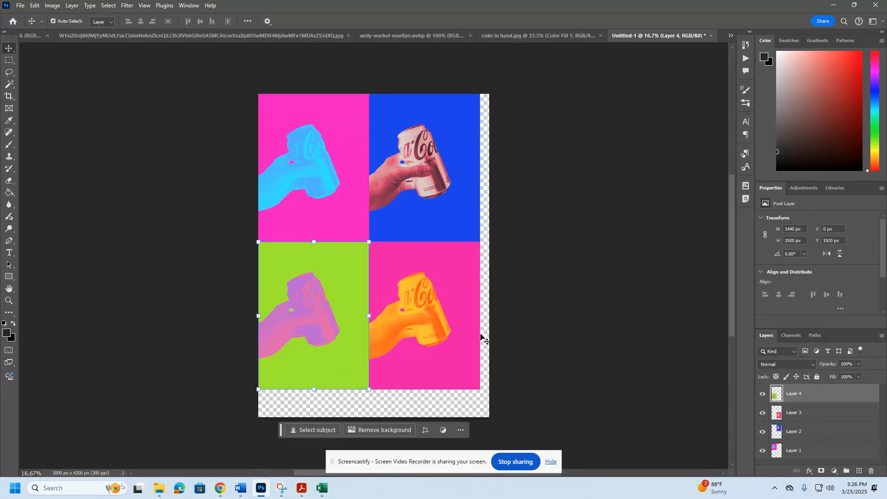
Select the four-panel grid with the Rectangular Marquee and crop the canvas to it, removing the transparent edges.
left_click(10, 61)
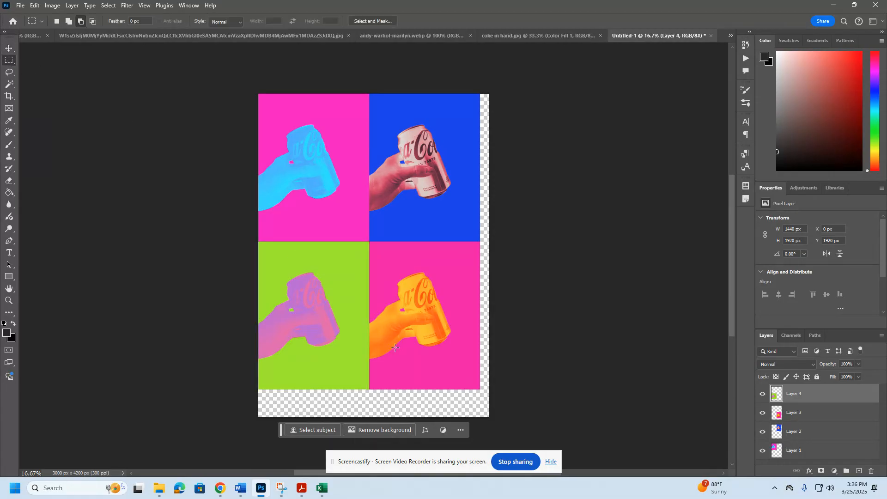
left_click_drag(257, 94, 479, 388)
left_click(53, 6)
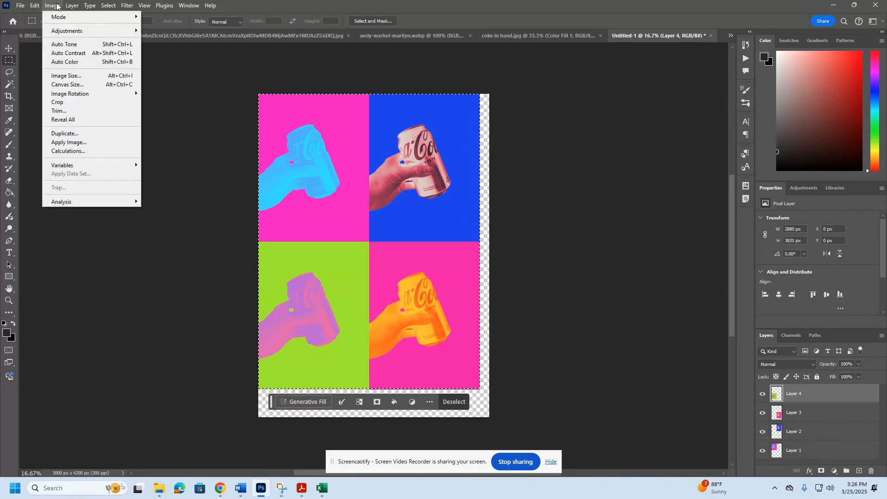
left_click(63, 102)
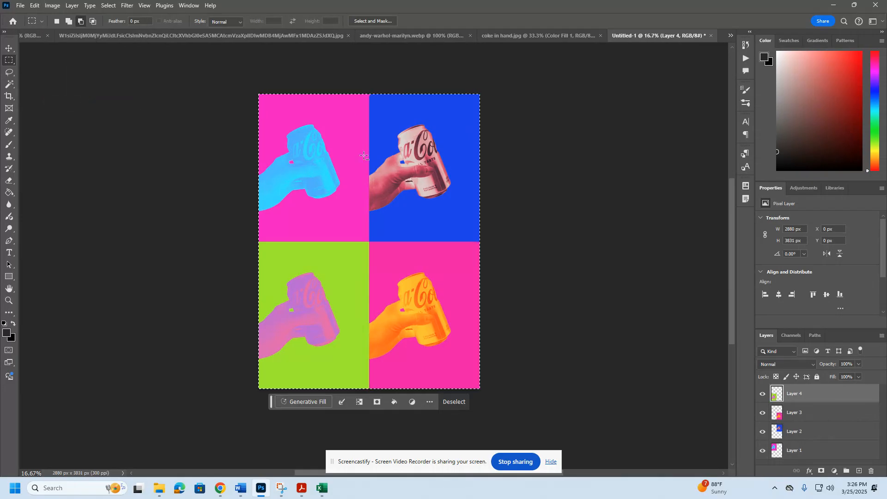
Compare the finished grid with the reference artwork in andy-warhol-marilyn.webp and return to Untitled-1.
left_click(420, 34)
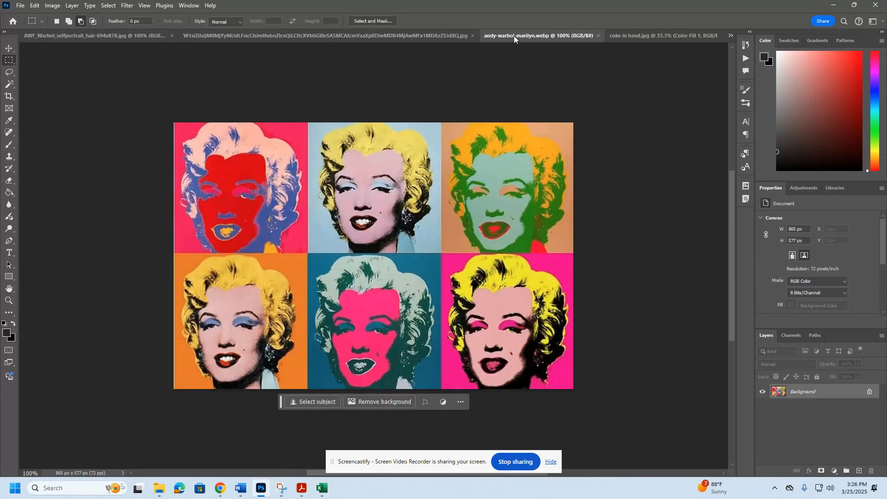
left_click(730, 36)
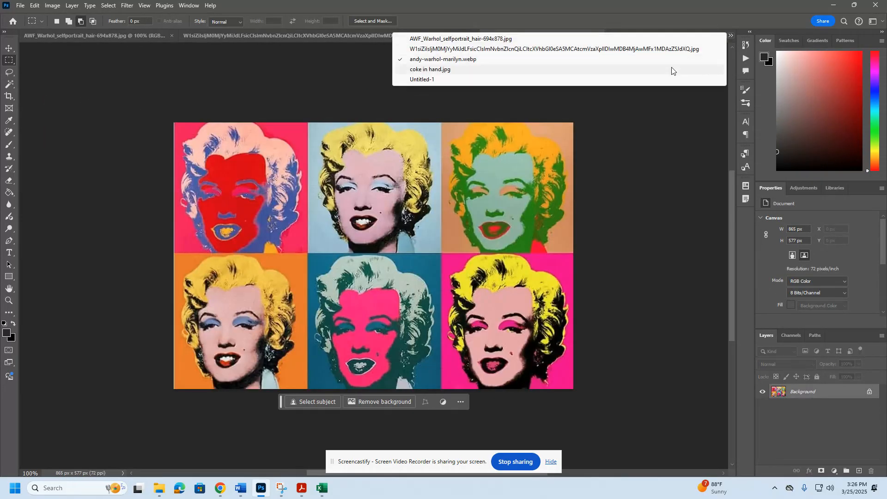
left_click(493, 81)
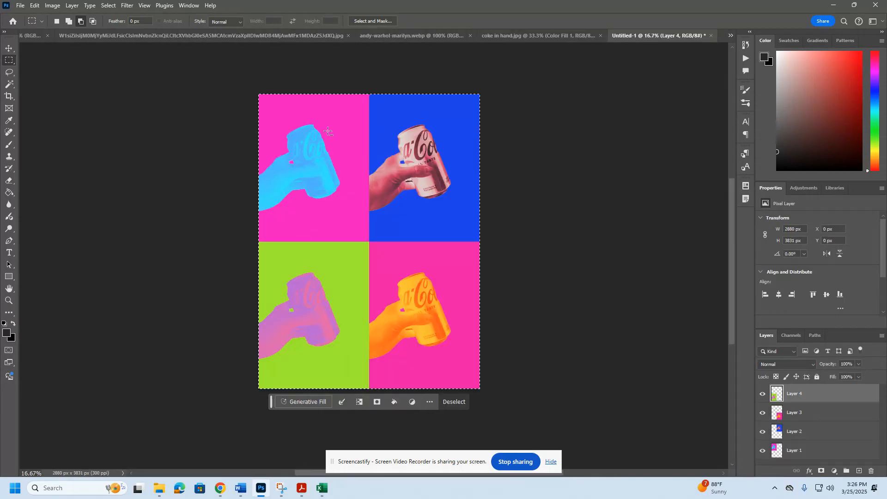
Save a copy of the four-panel grid in Downloads as a JPEG named warhol, accepting the JPEG options.
left_click(21, 6)
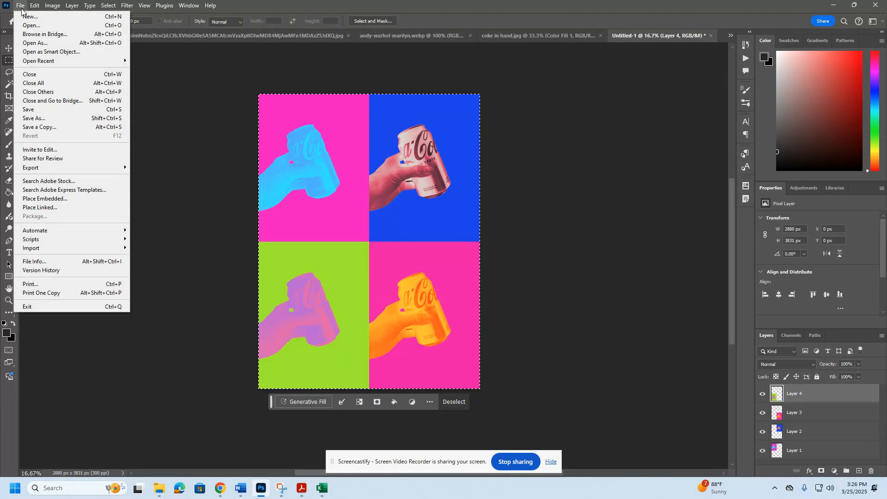
left_click(46, 127)
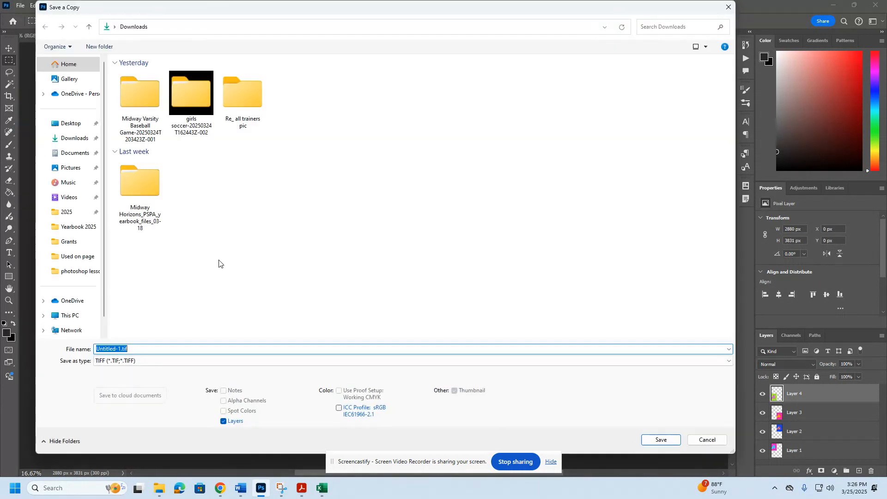
left_click(187, 360)
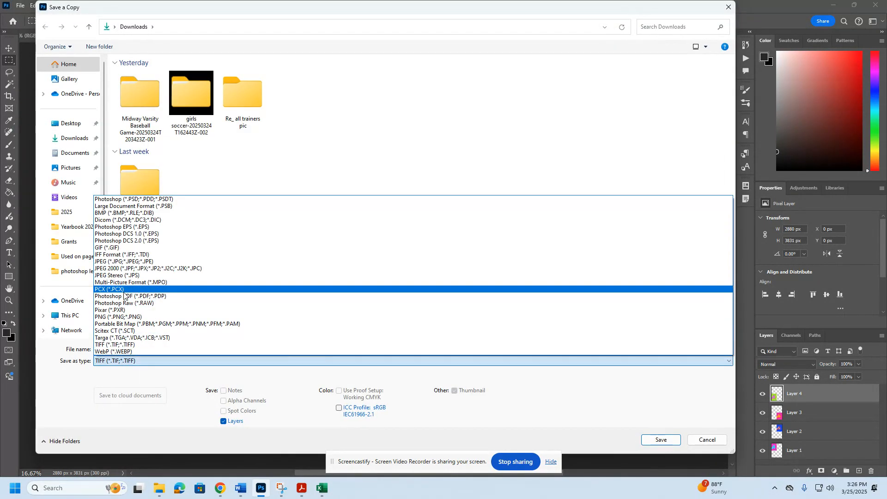
left_click(119, 262)
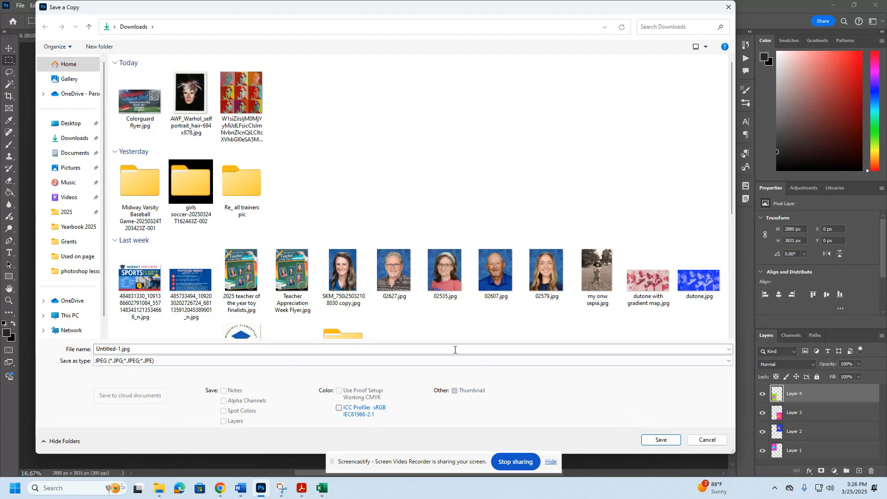
left_click(157, 349)
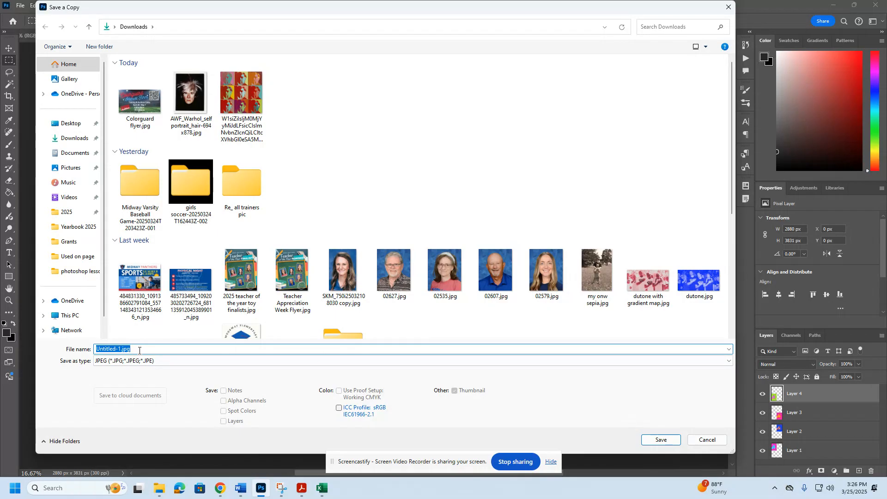
type("warhol")
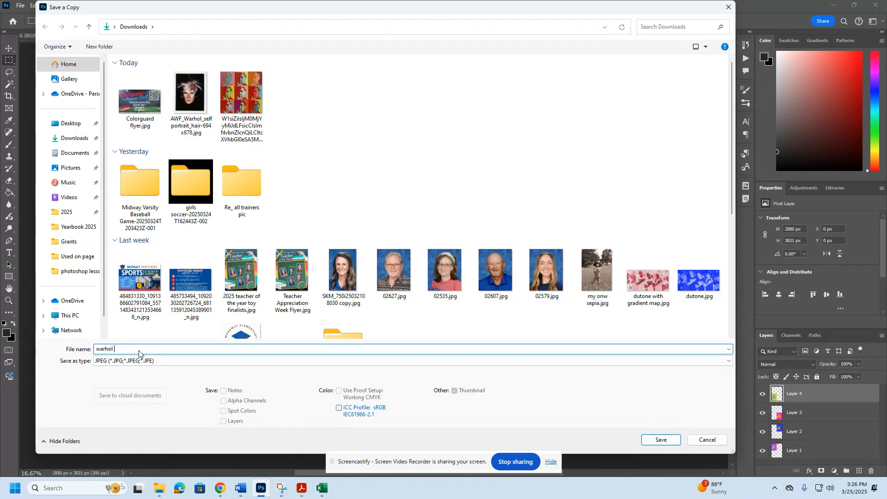
left_click(649, 442)
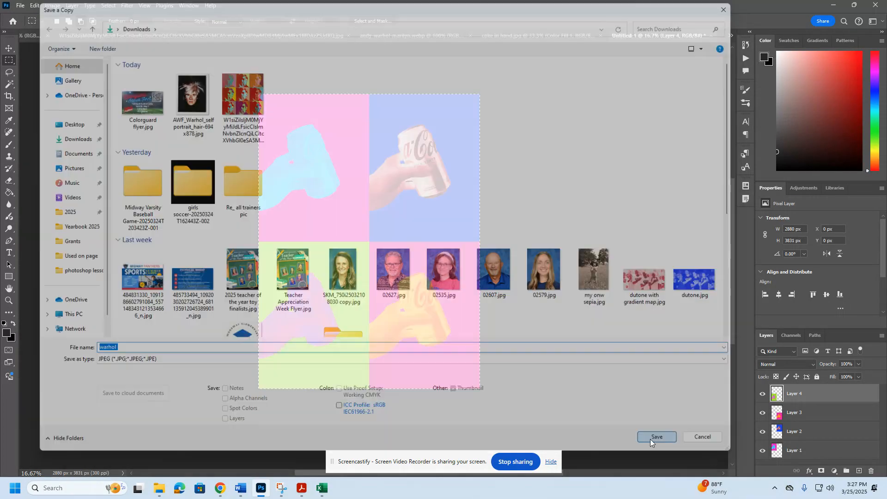
left_click(493, 121)
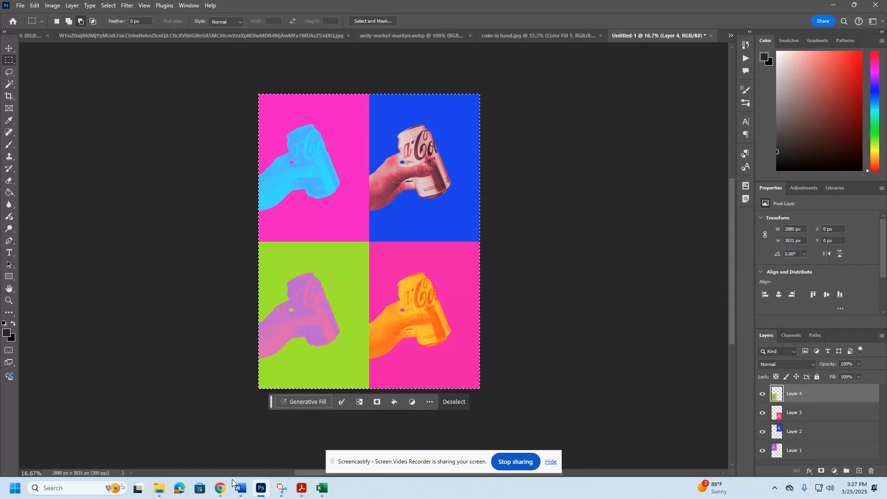
Switch to Chrome and bring up the Photo Challenge: Hand Portraits Template presentation in Google Slides.
mouse_move(222, 490)
left_click(221, 446)
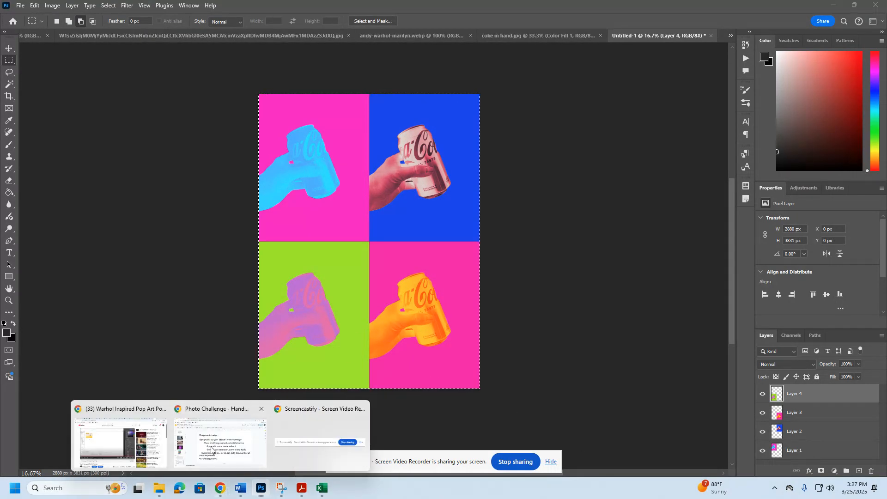
left_click(832, 5)
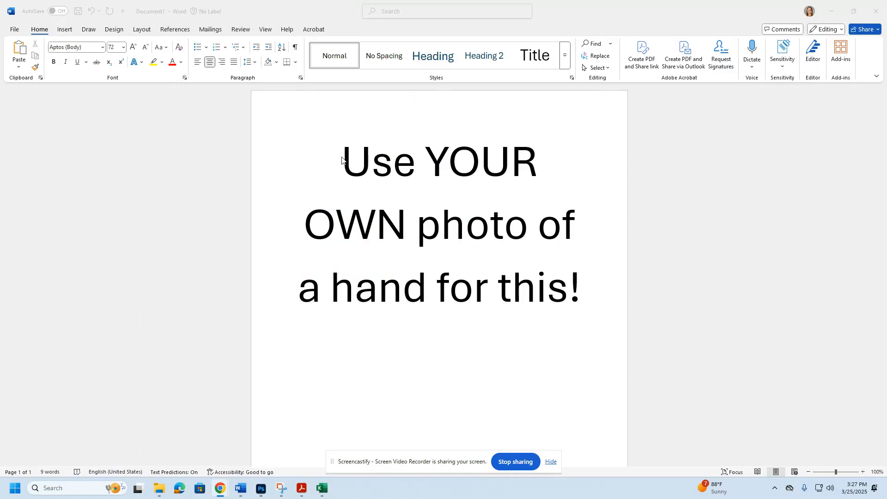
mouse_move(223, 493)
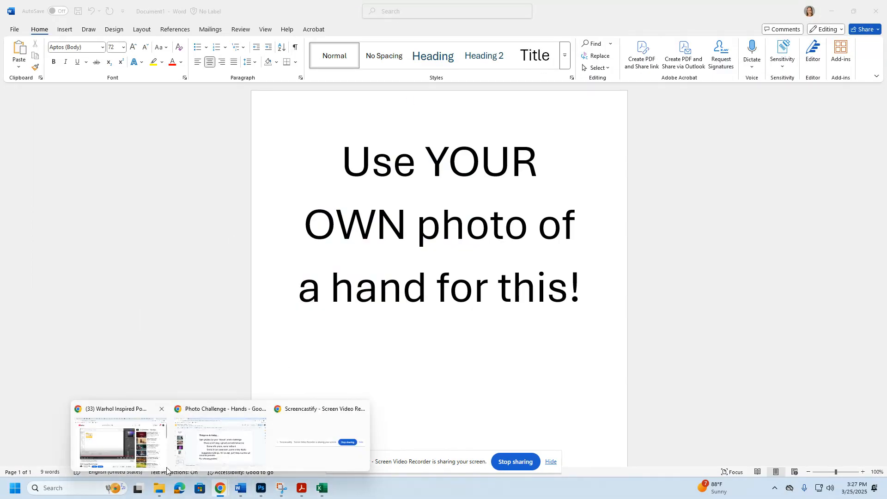
left_click(120, 439)
left_click(194, 9)
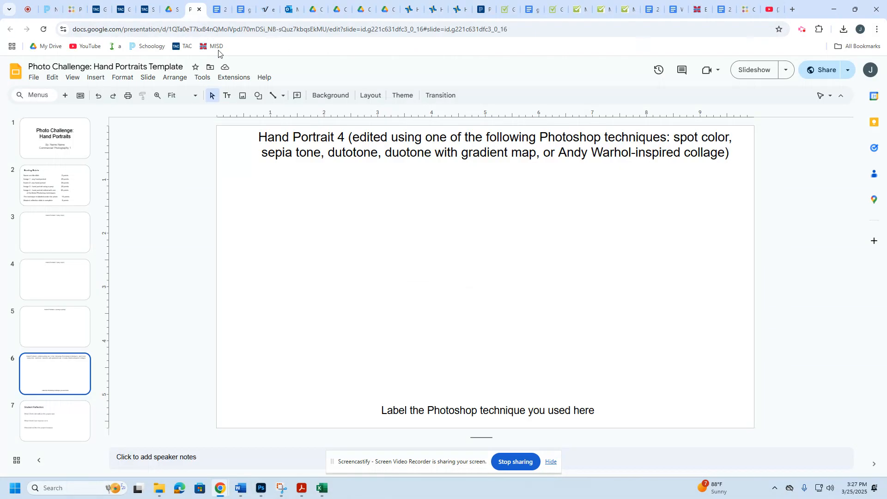
Review the template's slides from the title and grading rubric through the Hand Portrait 1 to 4 slides.
scroll(134, 185, "up", 1)
left_click(56, 147)
left_click(71, 186)
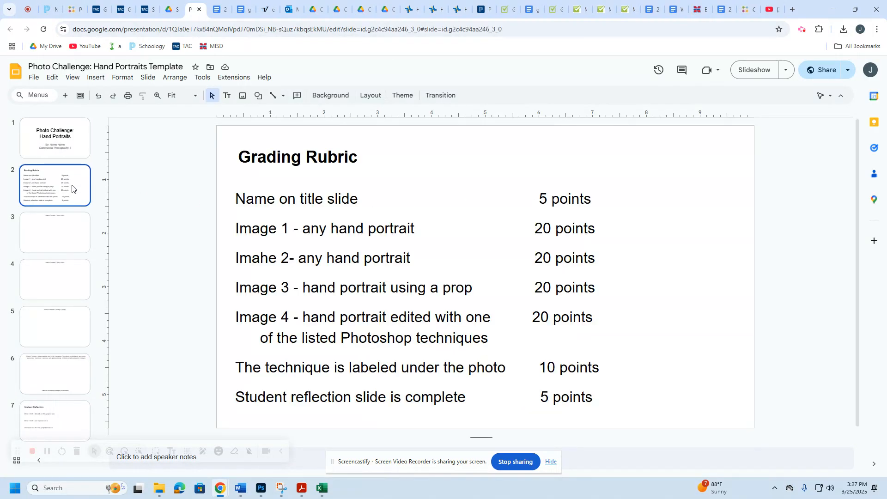
left_click(63, 238)
left_click(68, 285)
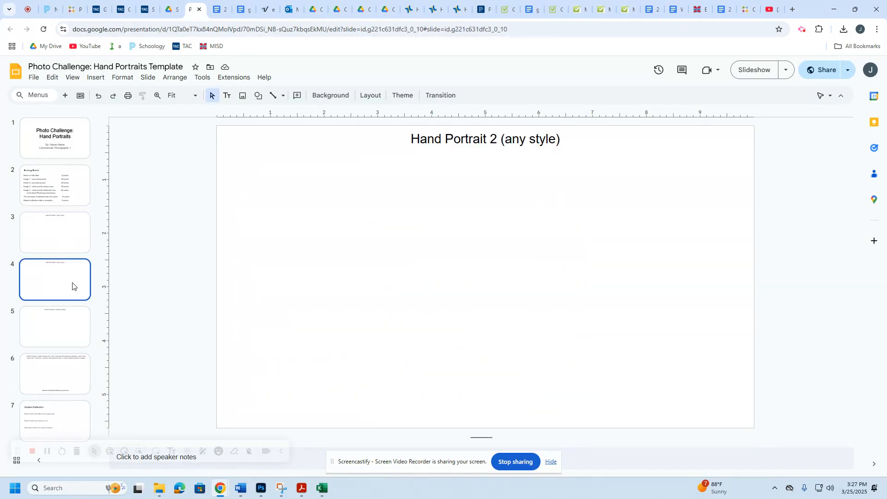
left_click(64, 328)
left_click(65, 372)
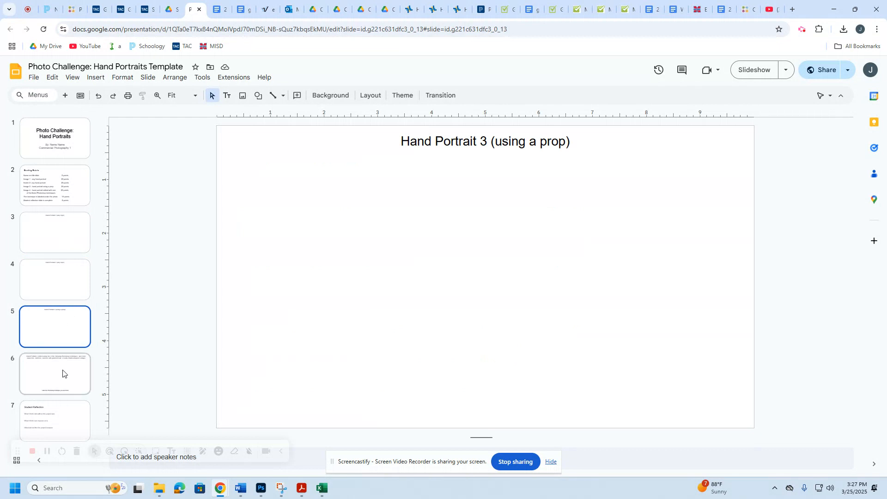